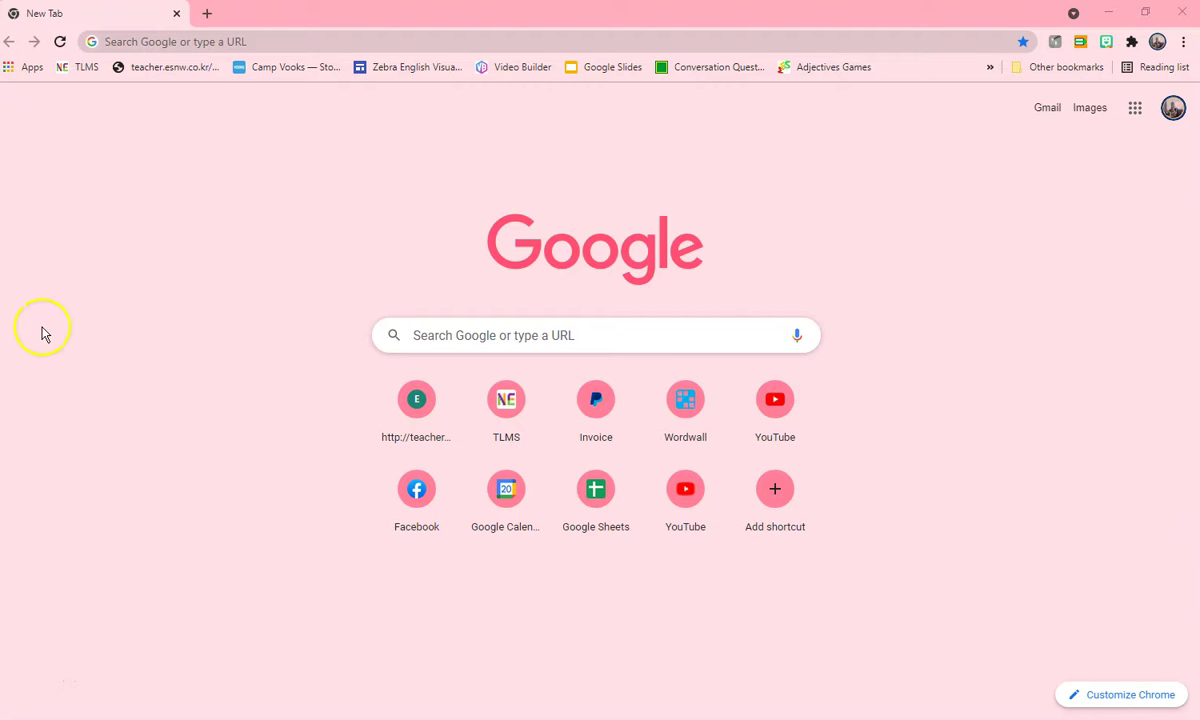
Step: Search the web for "nearpod" and open the official nearpod.com site
click(269, 41)
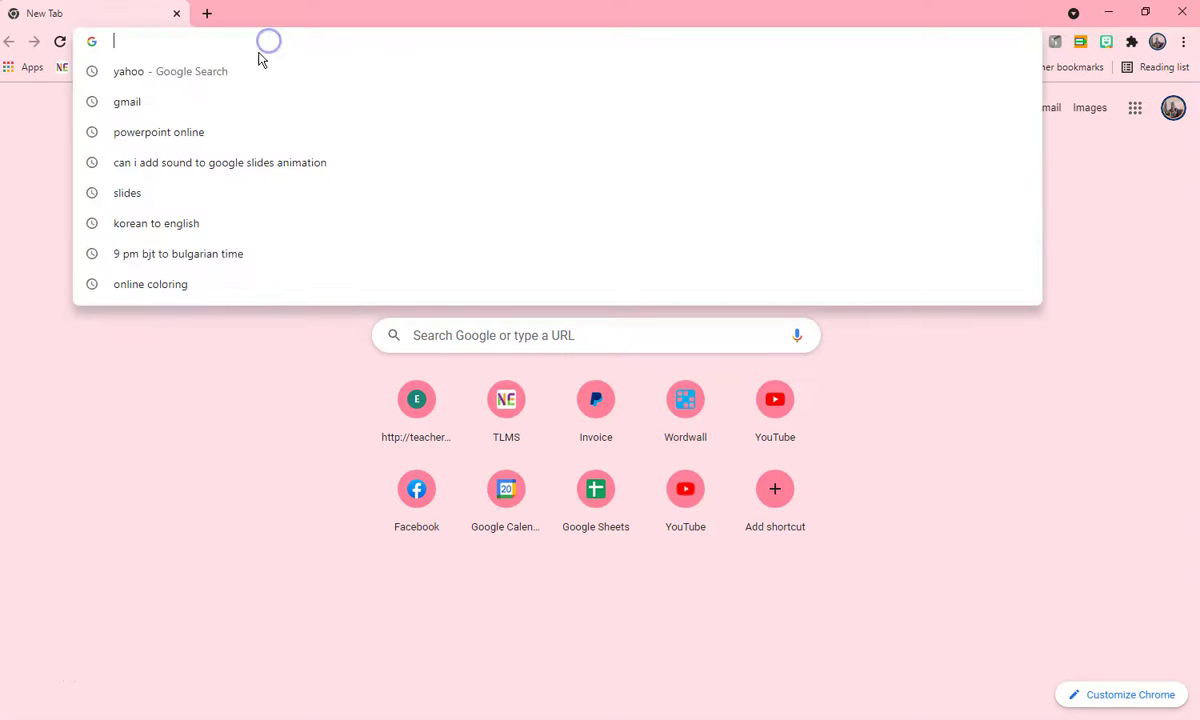
text(n)
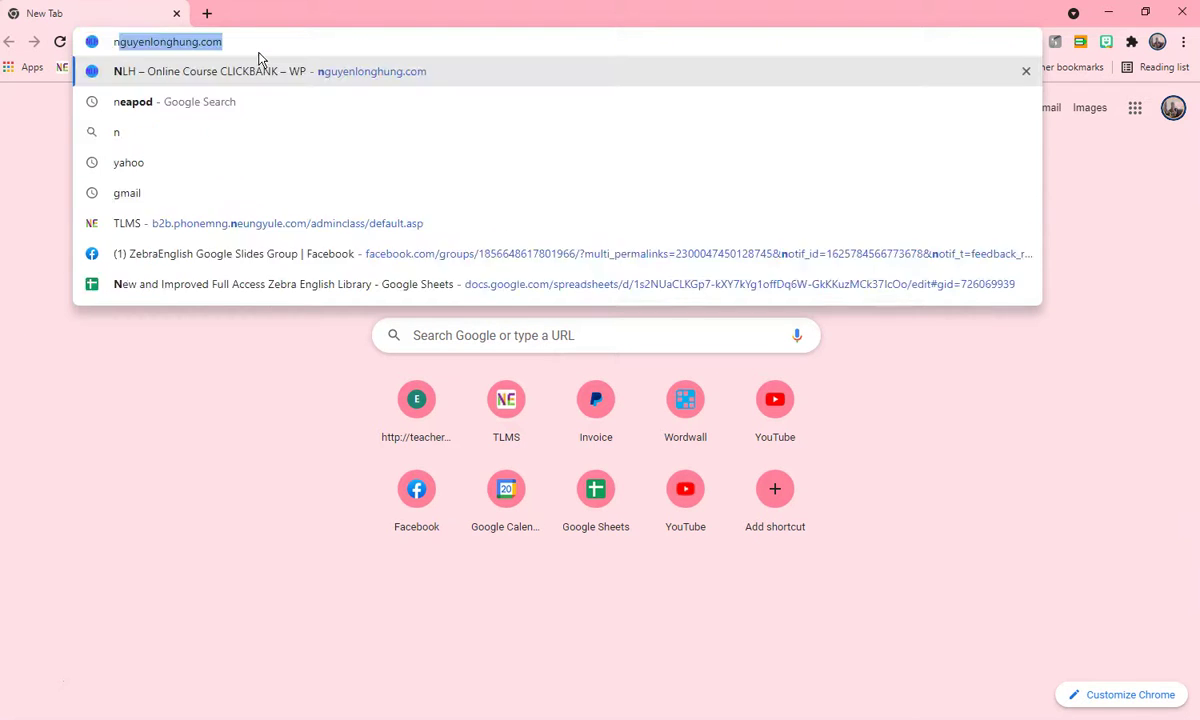
text(earpod)
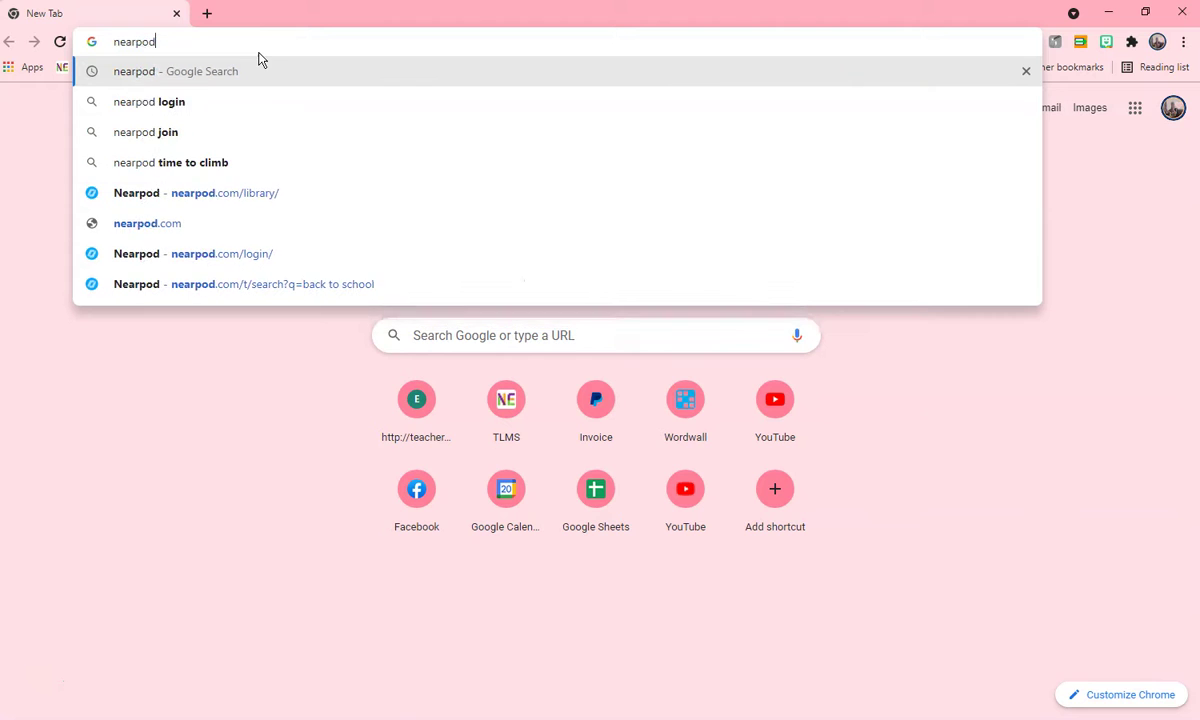
key(Return)
click(237, 210)
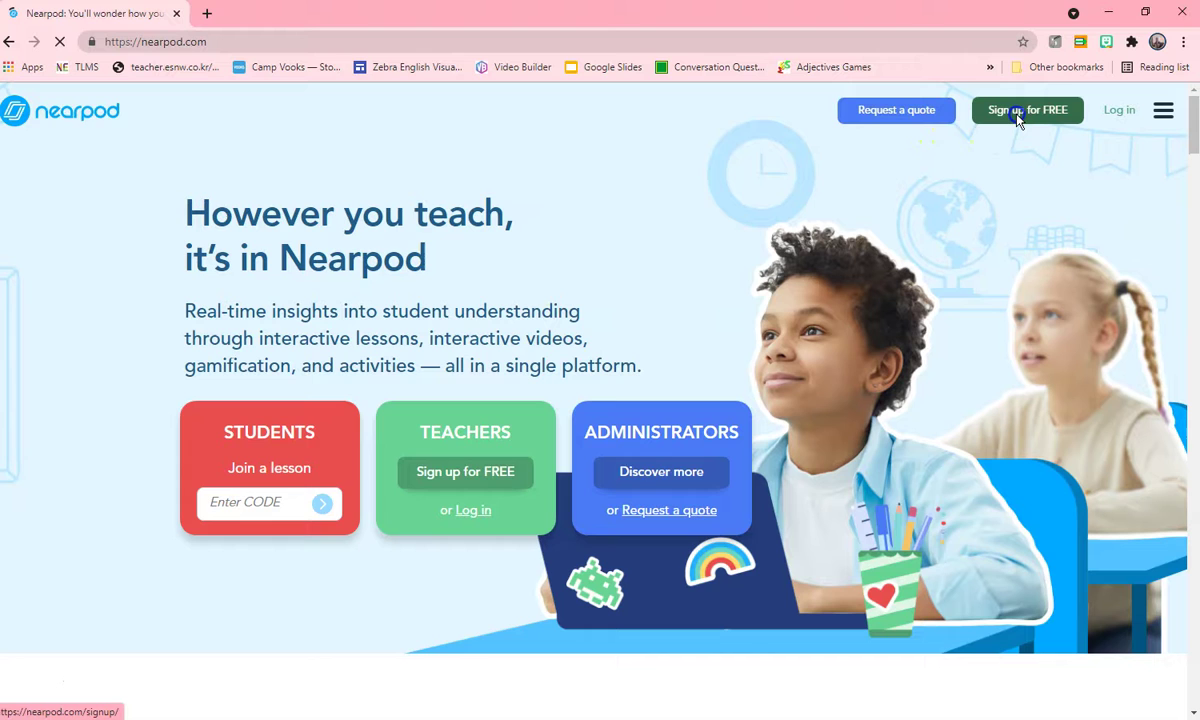
Step: Sign up for a free teacher account with the second listed Google account, agreeing to the terms and conditions
click(1016, 114)
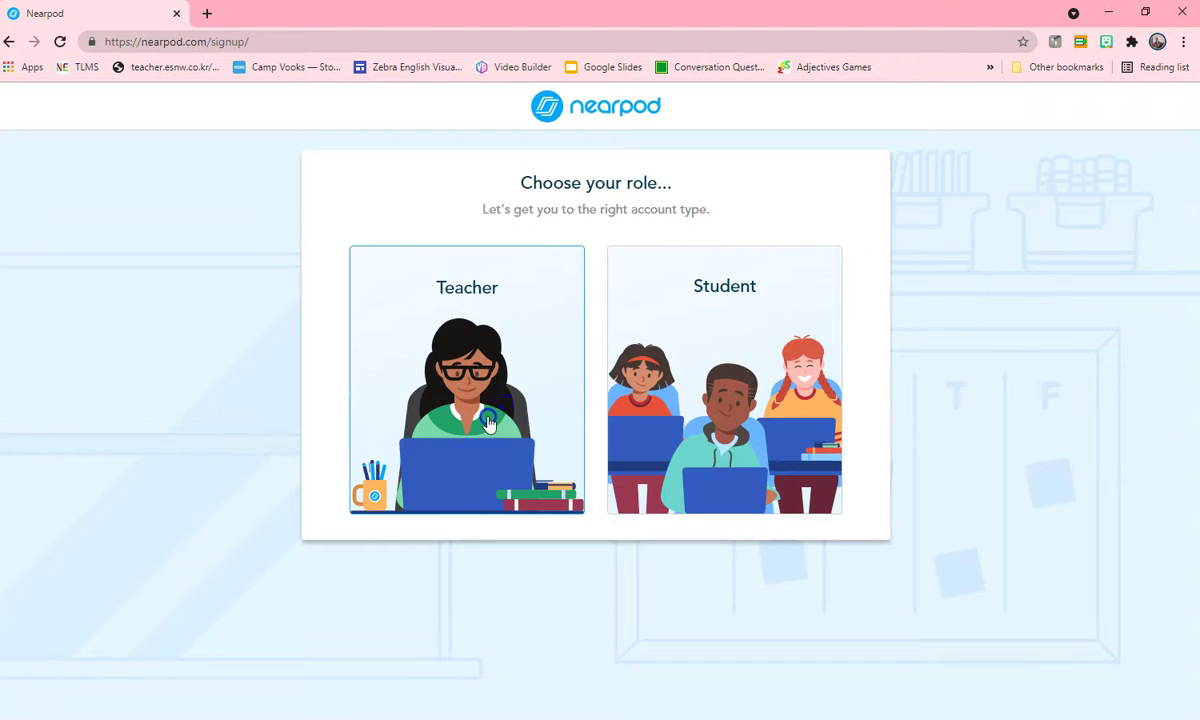
click(488, 423)
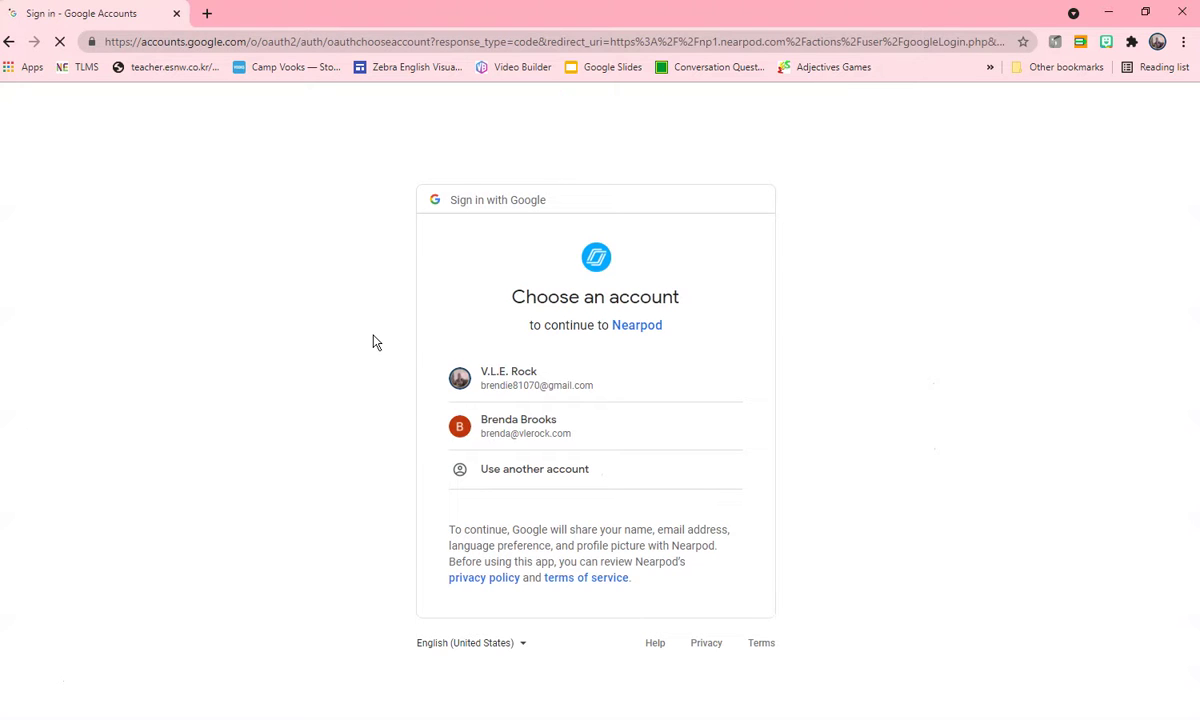
click(497, 426)
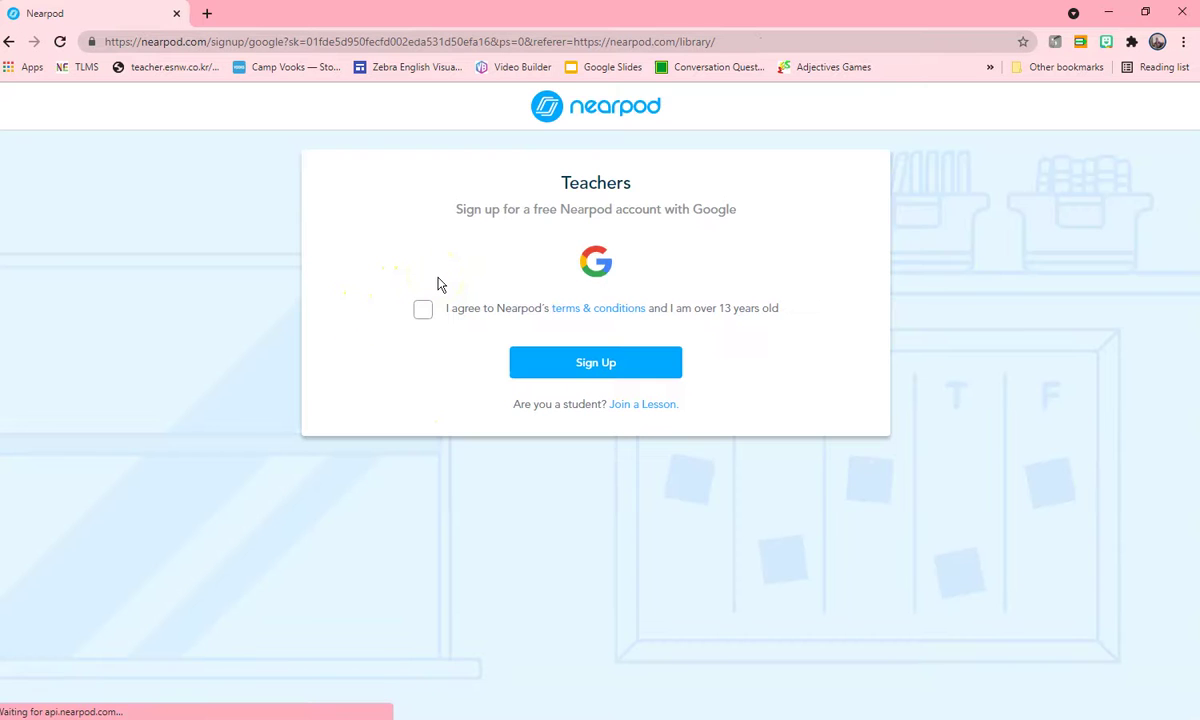
click(421, 310)
click(566, 362)
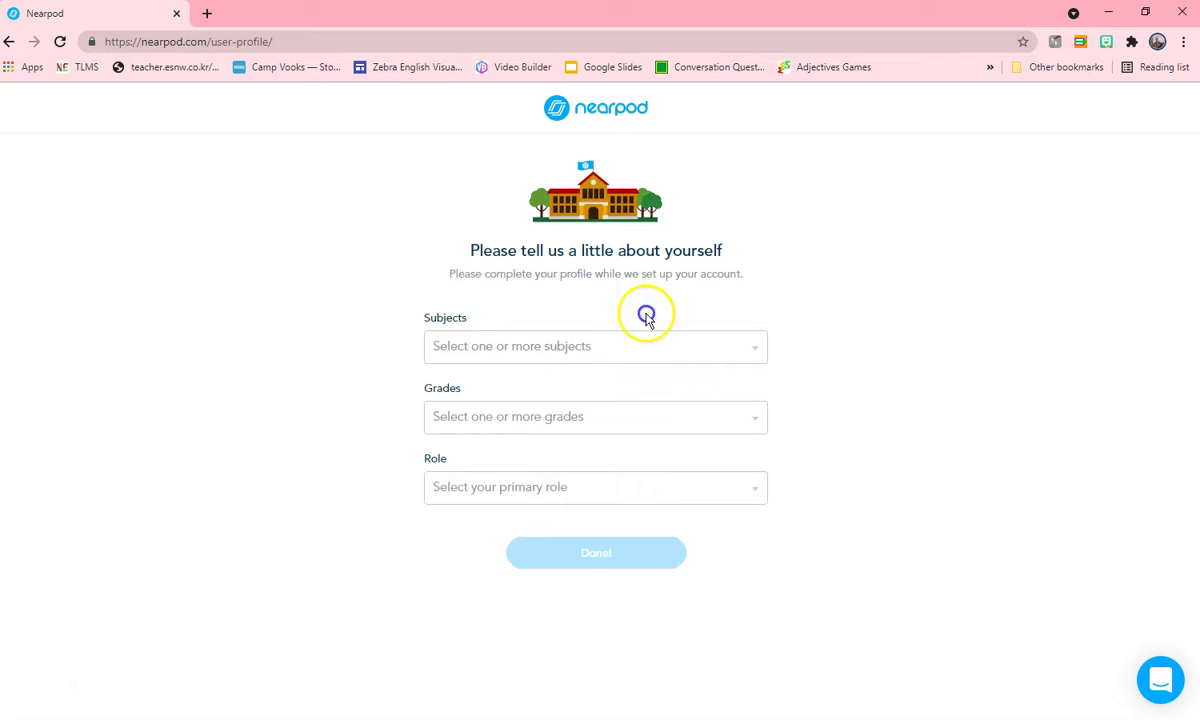
Step: Set the profile's subject to English Language Arts
click(473, 358)
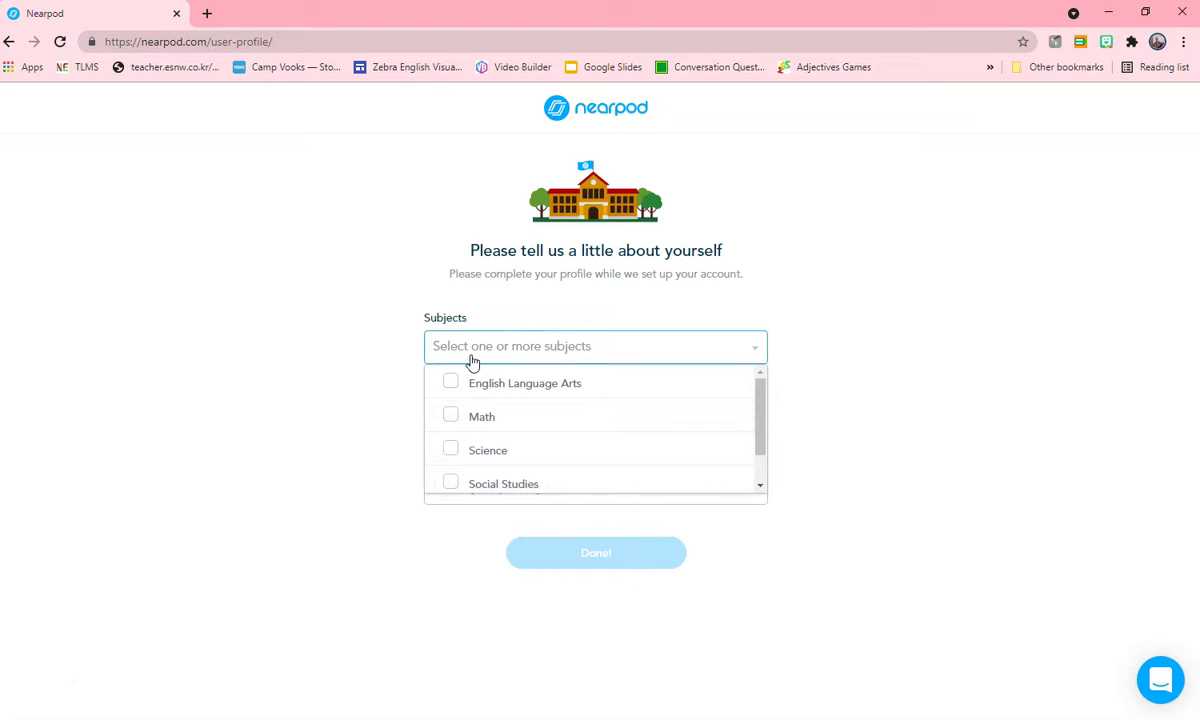
click(446, 389)
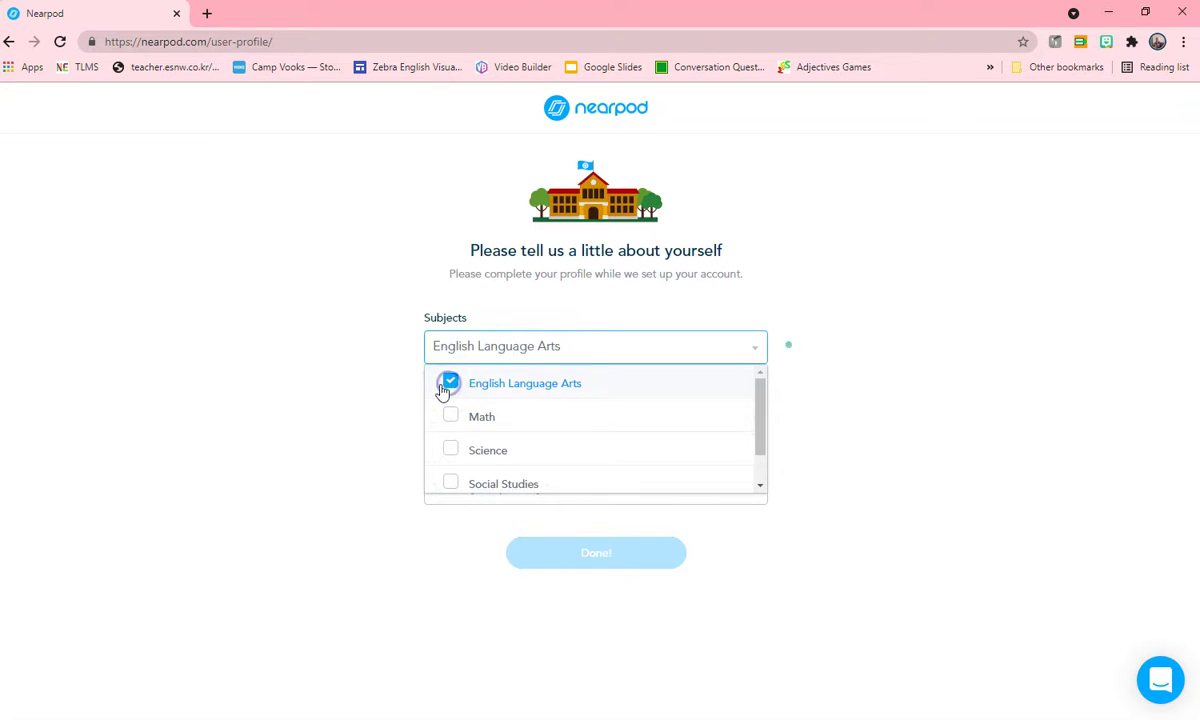
click(350, 401)
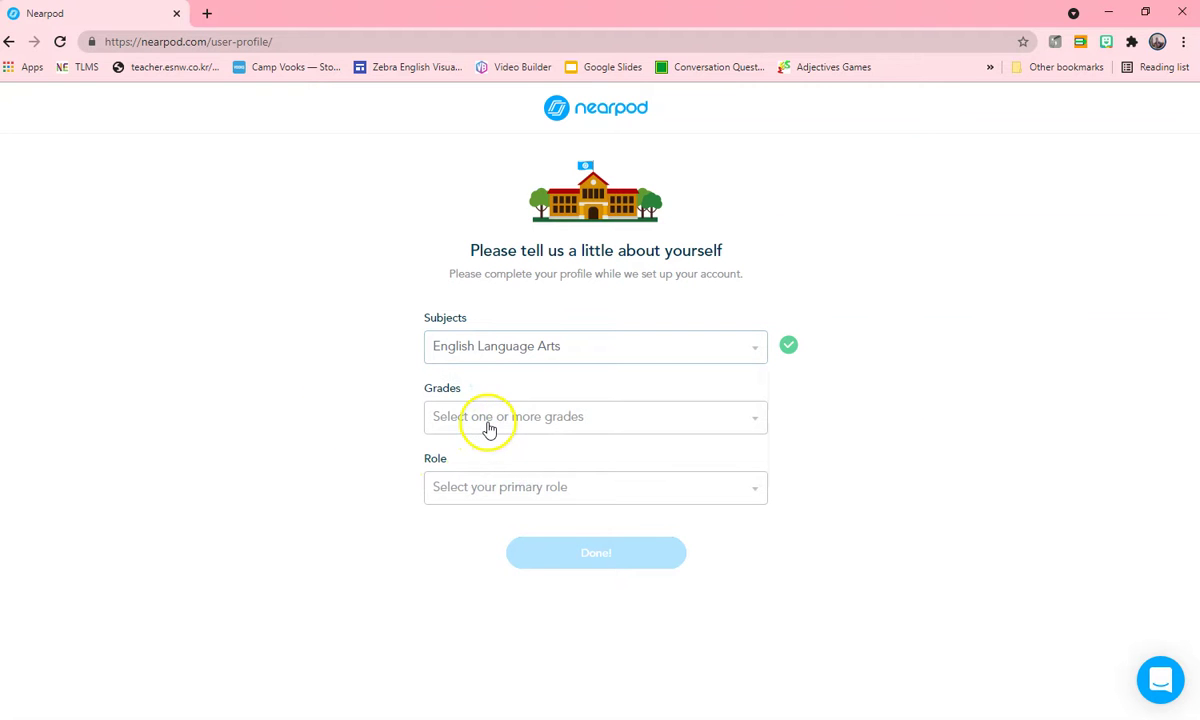
Step: Set the profile's grades to Kindergarten, 1st, 2nd and 3rd
click(489, 428)
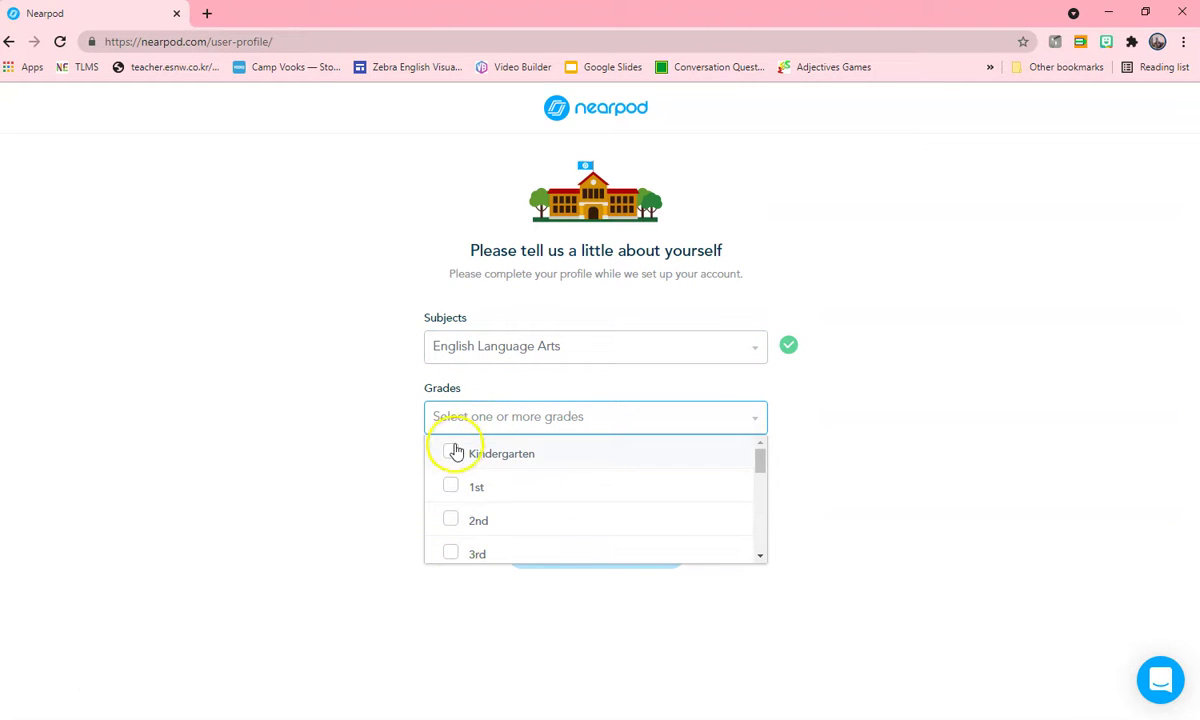
click(452, 455)
click(450, 519)
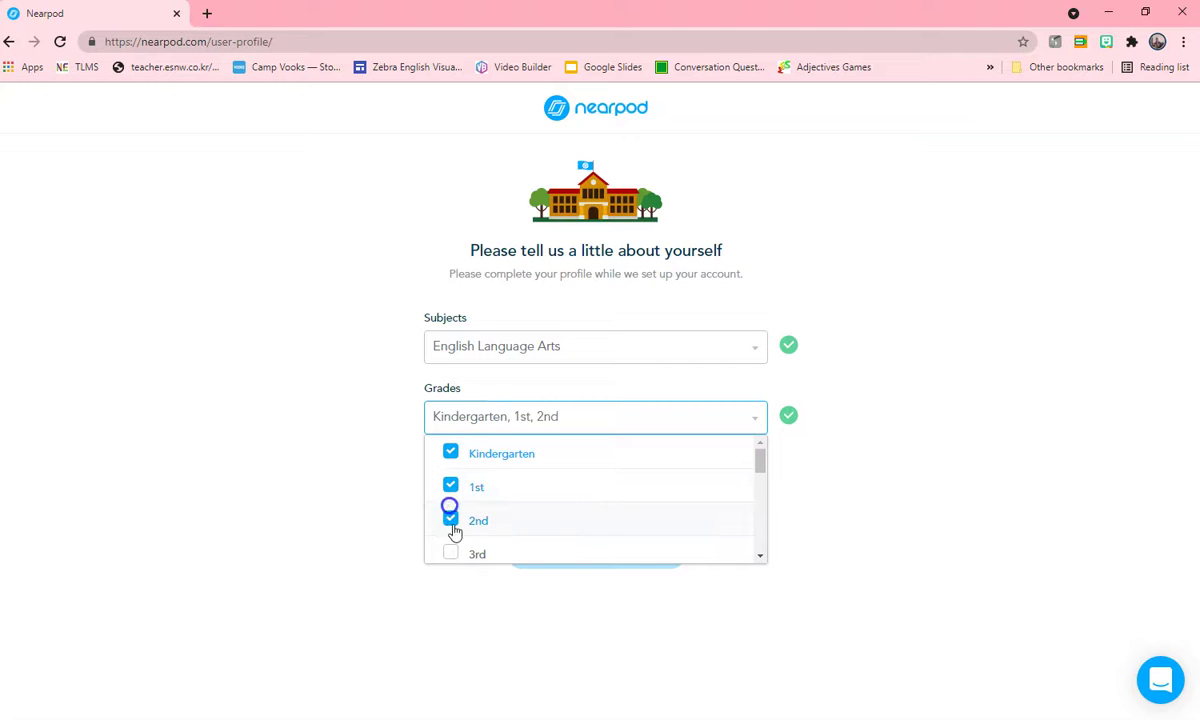
click(450, 553)
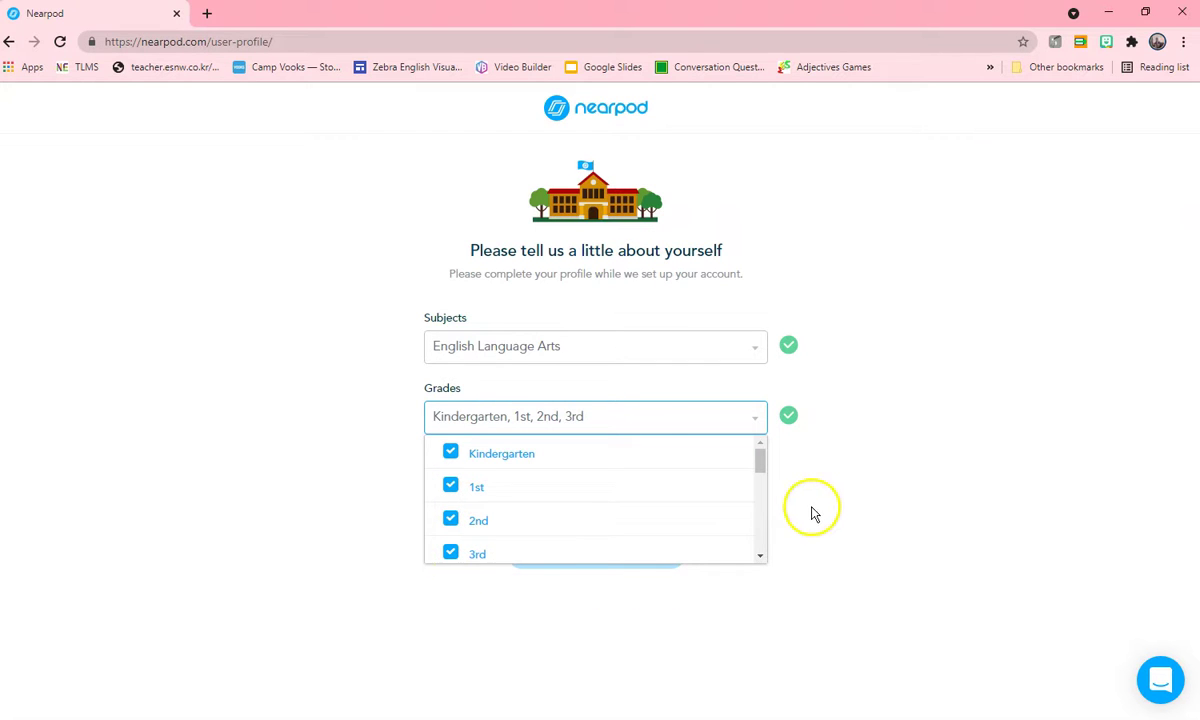
click(243, 541)
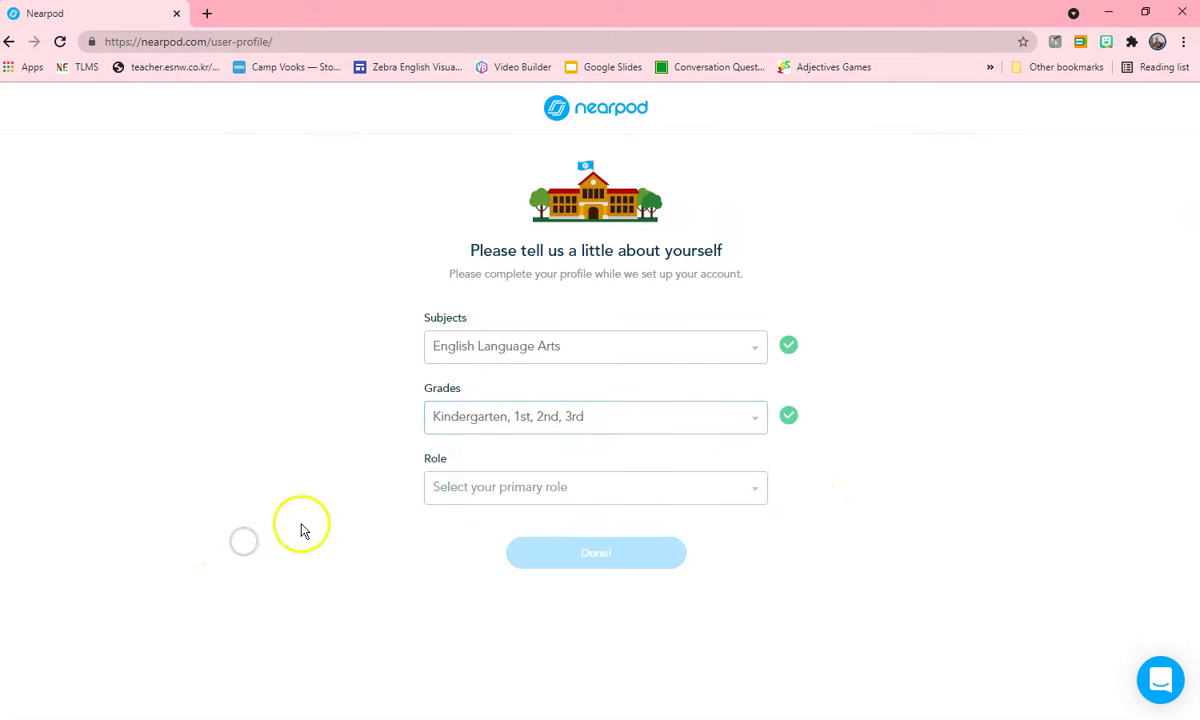
Step: Choose Teacher as the primary role, submit the profile and get past the welcome message
click(492, 500)
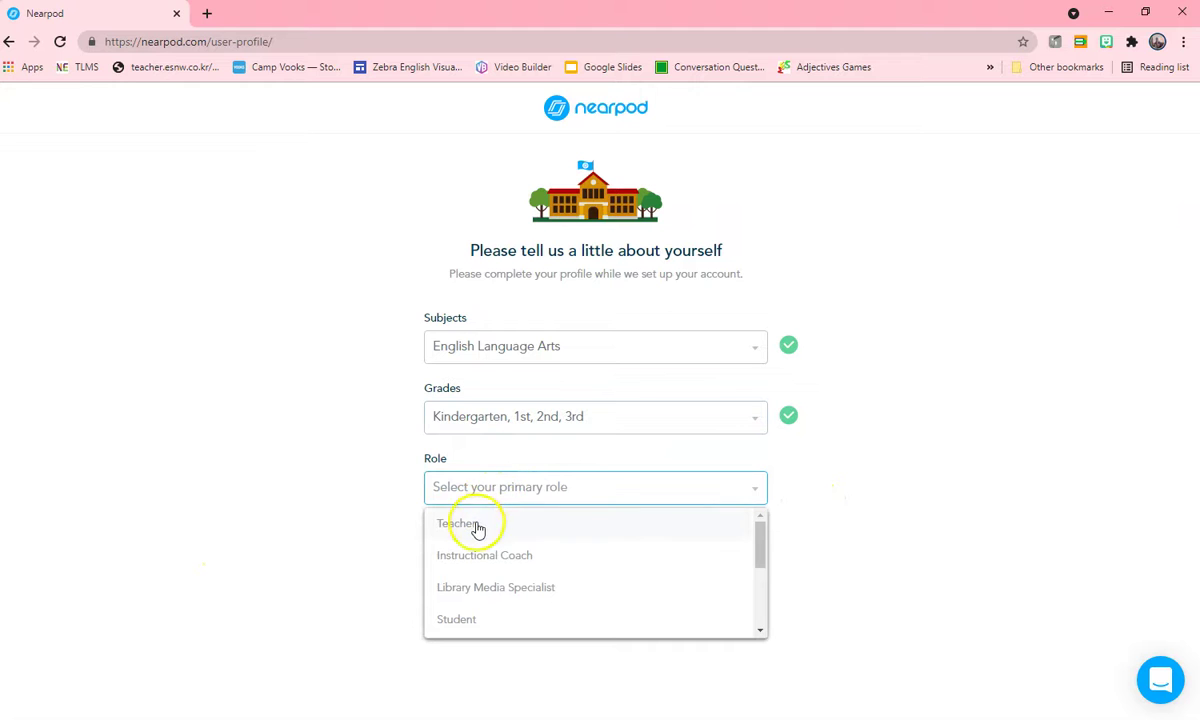
click(507, 527)
click(566, 562)
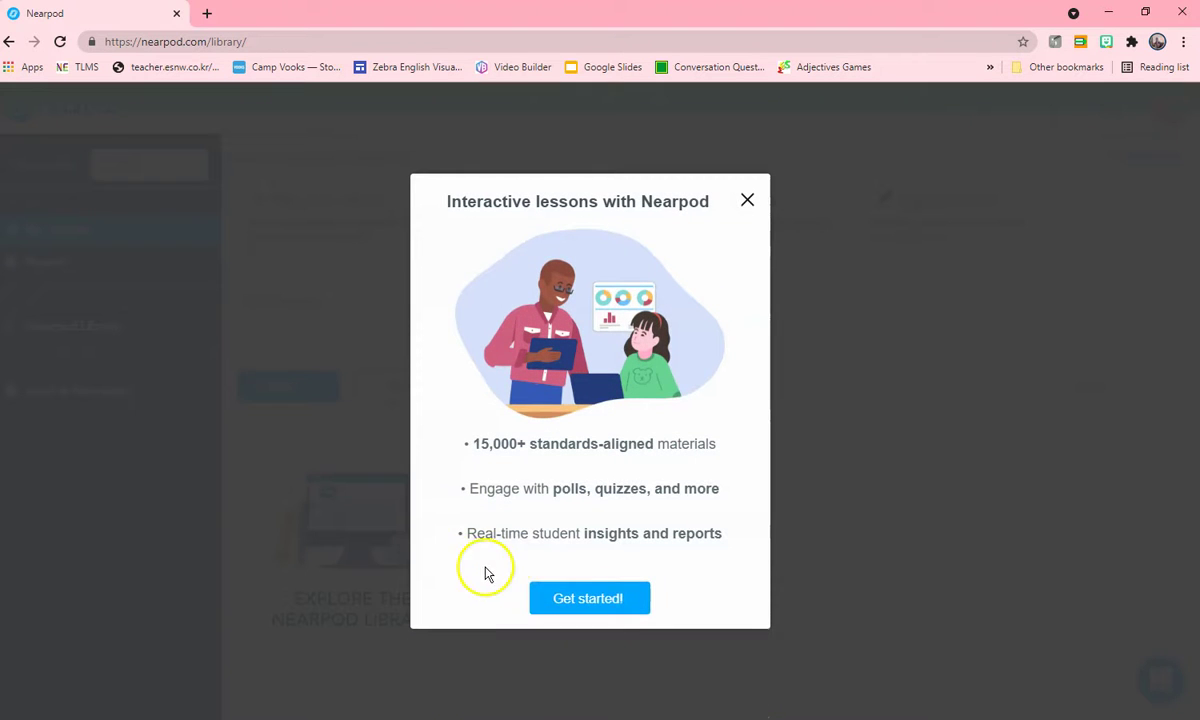
click(597, 602)
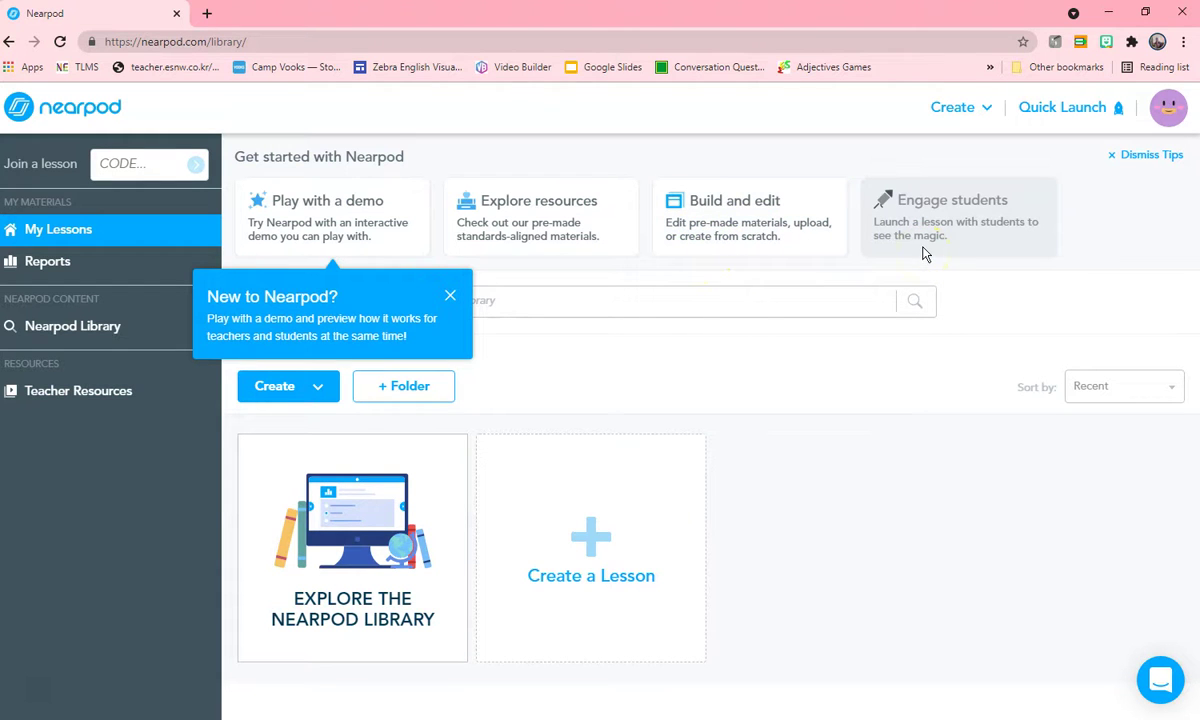
Step: Open the Nearpod Library and search it for "Letter a"
click(358, 587)
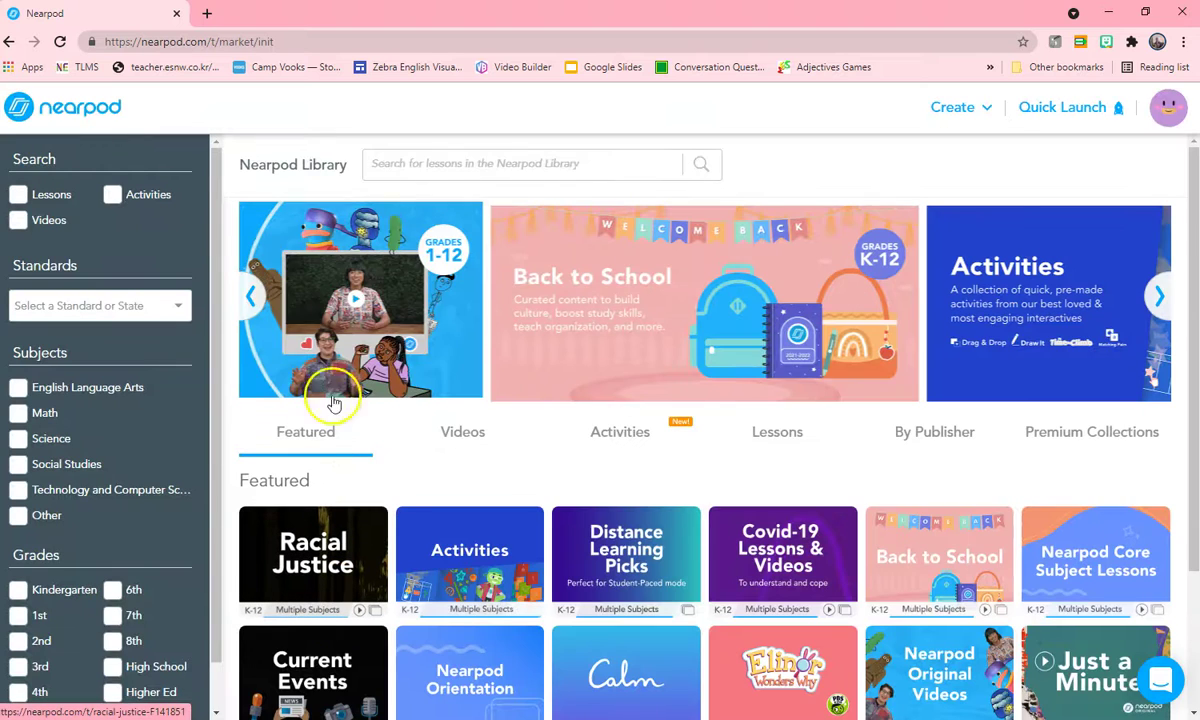
click(446, 165)
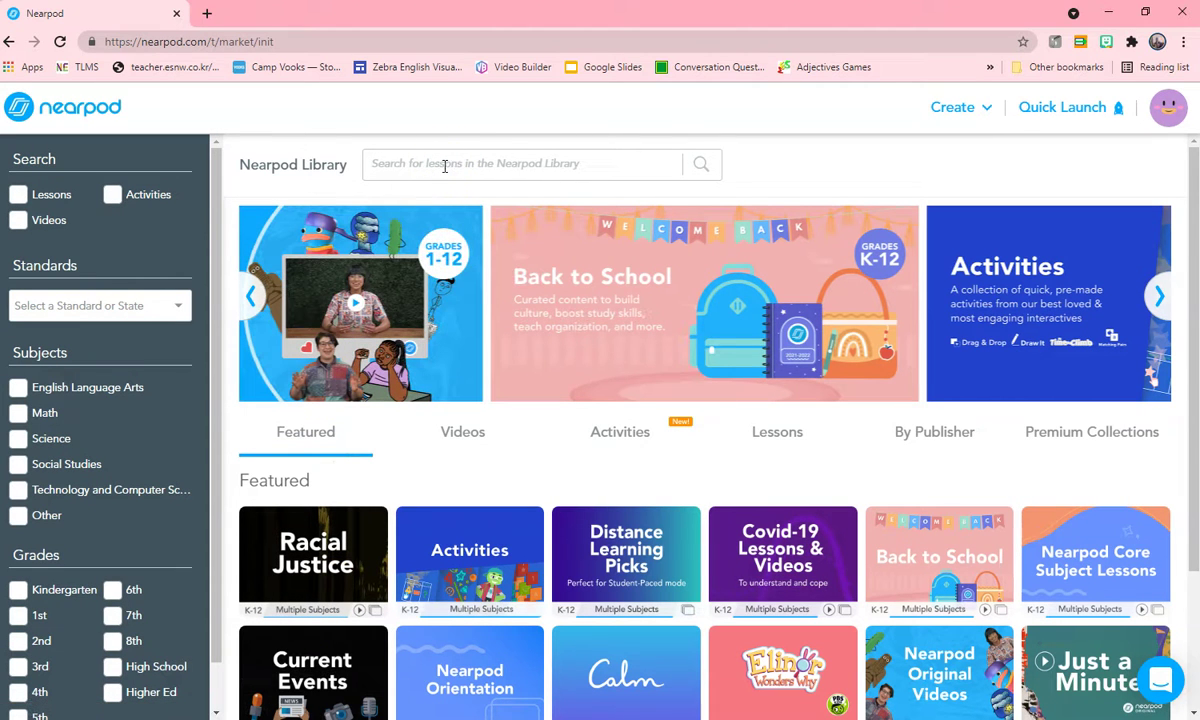
text(Letter a)
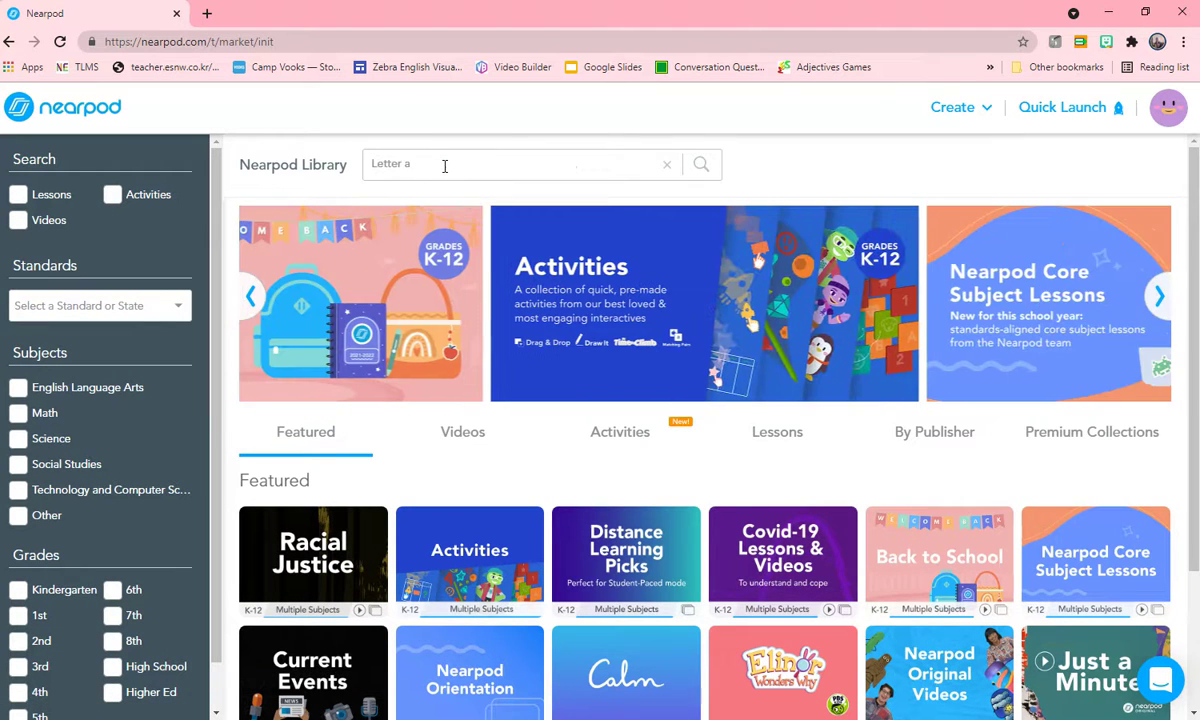
key(Return)
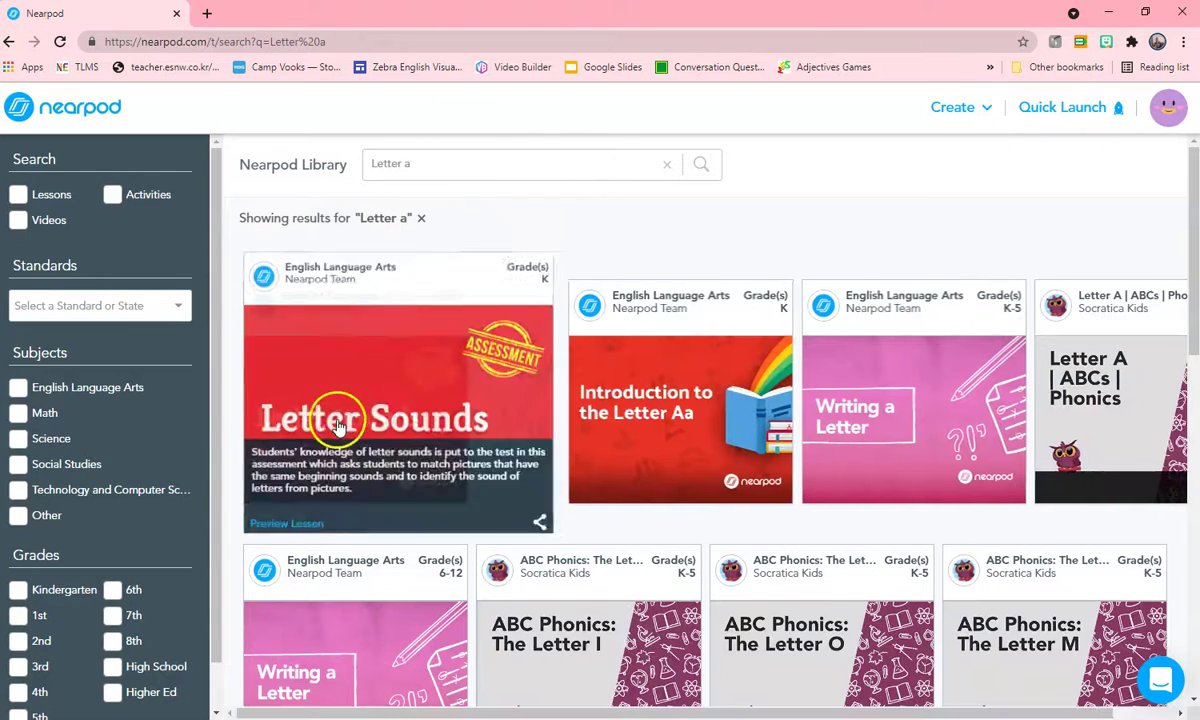
Step: Look through the search results and open the Socratica Kids video "Letter A | ABCs | Phonics"
scroll(700, 525, down, 8)
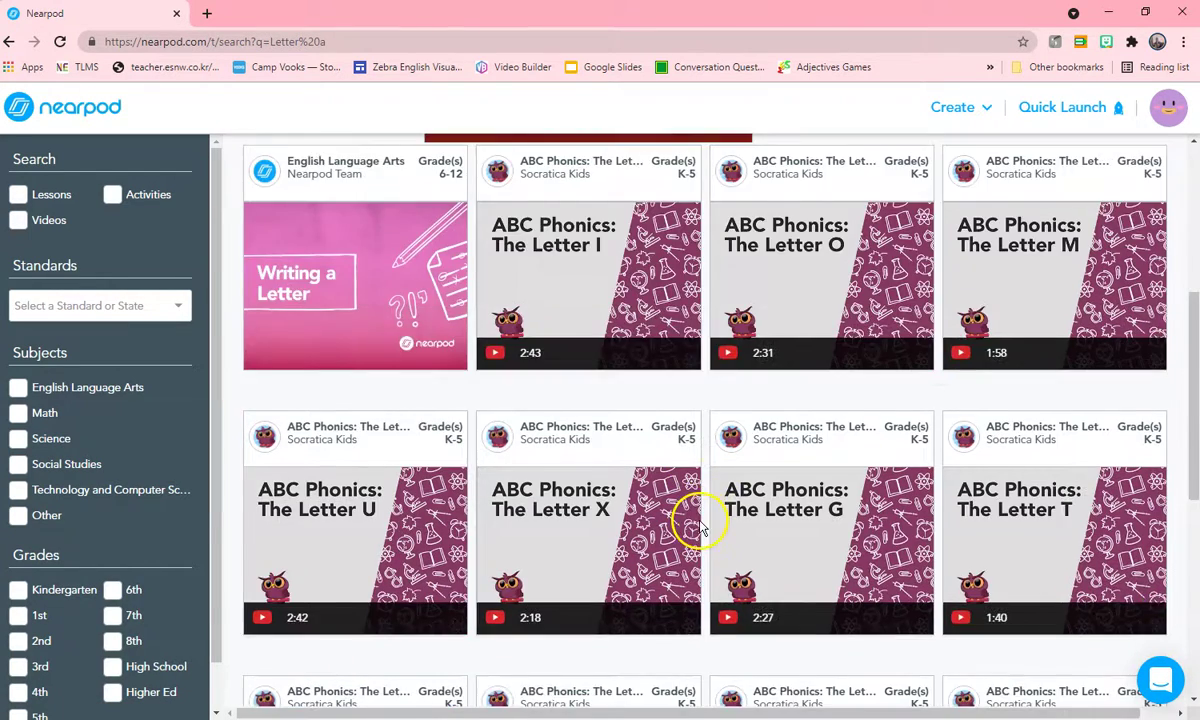
scroll(700, 528, up, 10)
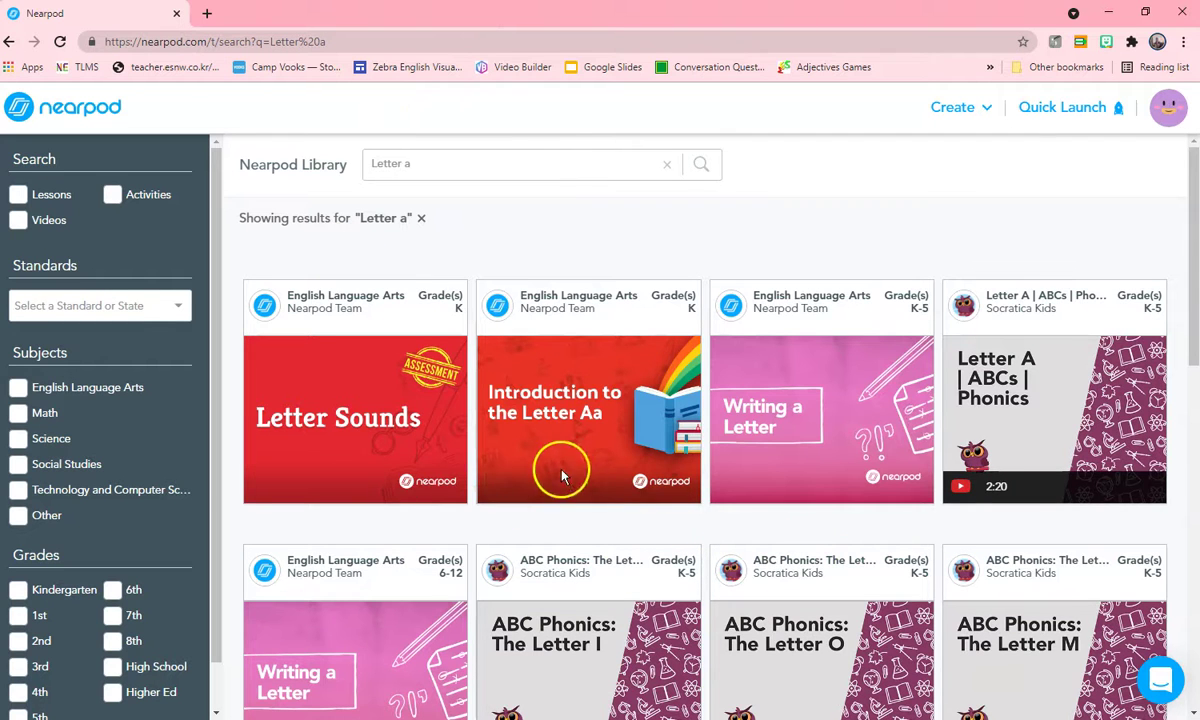
mouse_move(830, 420)
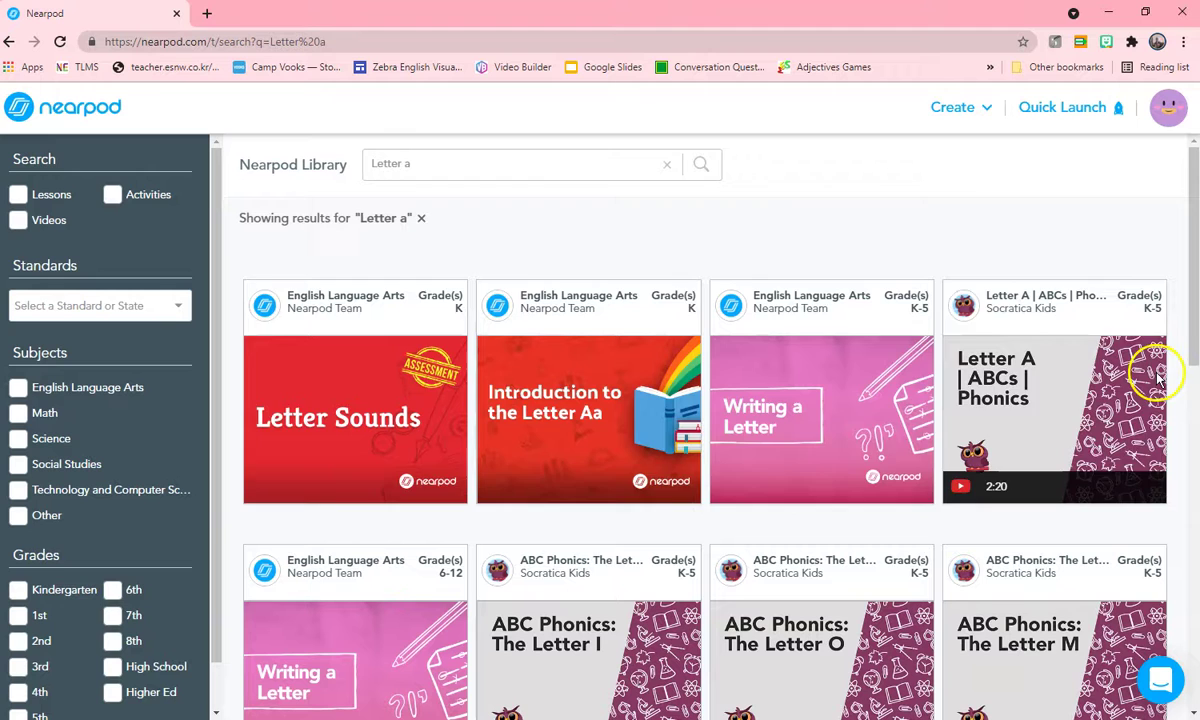
mouse_move(1071, 428)
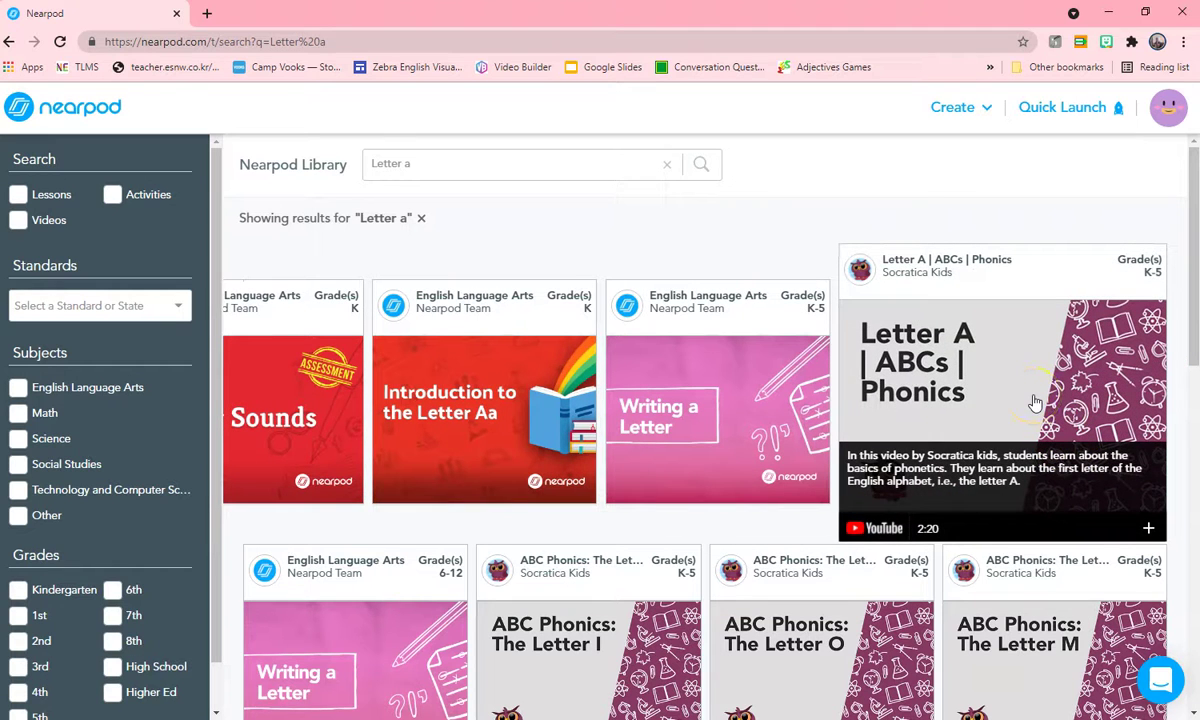
click(1034, 400)
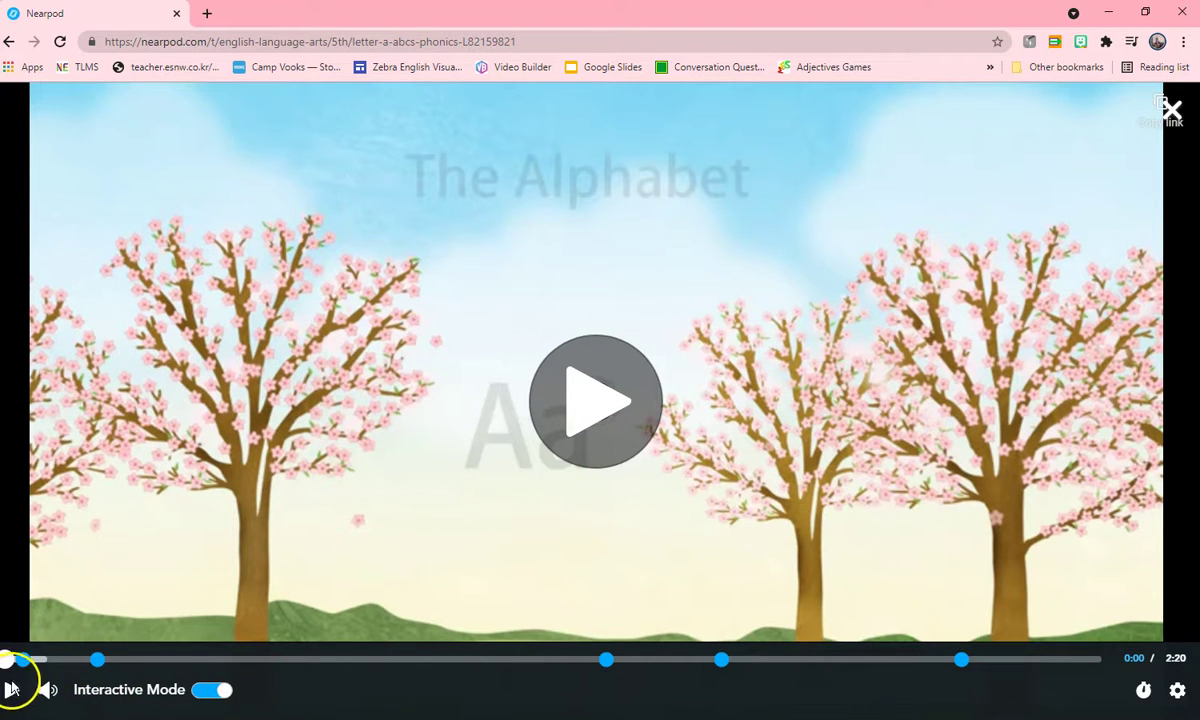
Step: Preview the interactive video through its first two questions, skip ahead to 2:18 and close the player
click(15, 692)
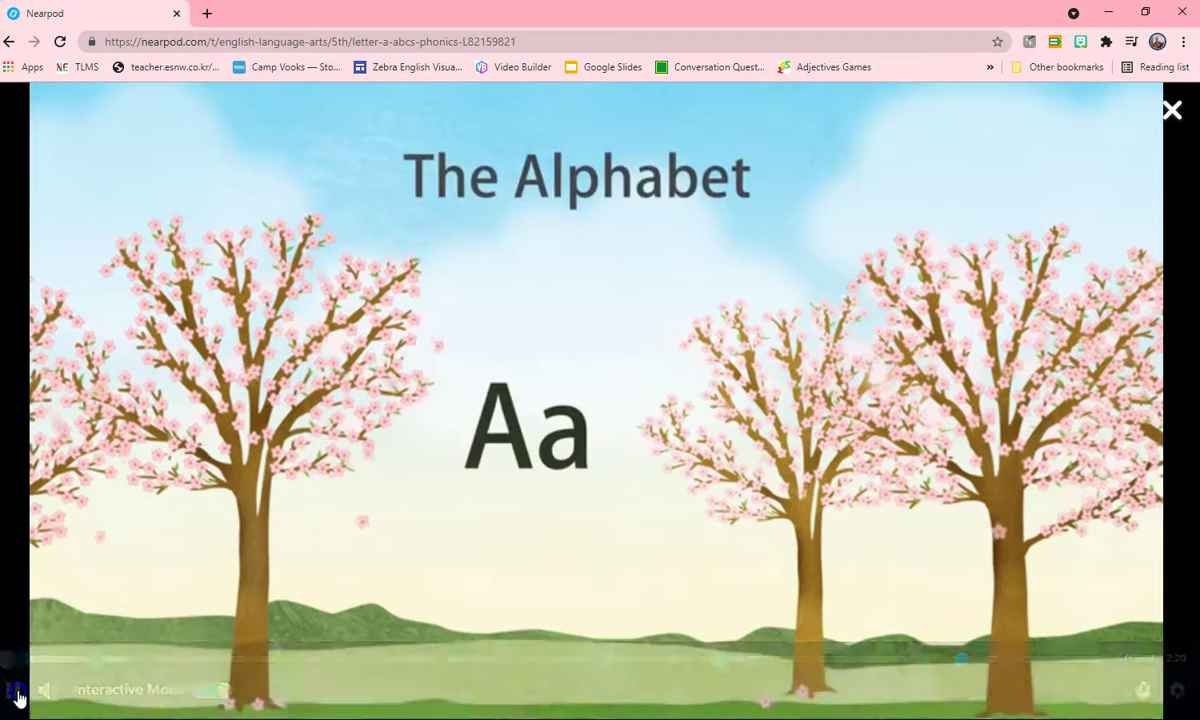
mouse_move(55, 698)
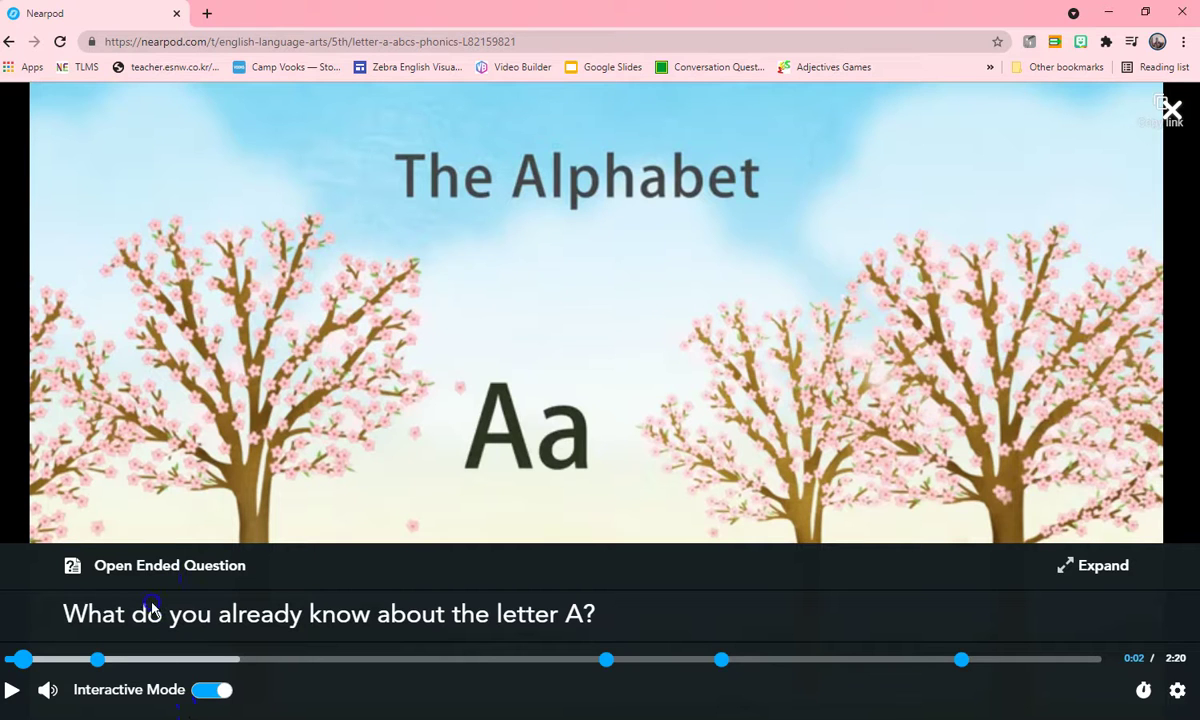
click(12, 697)
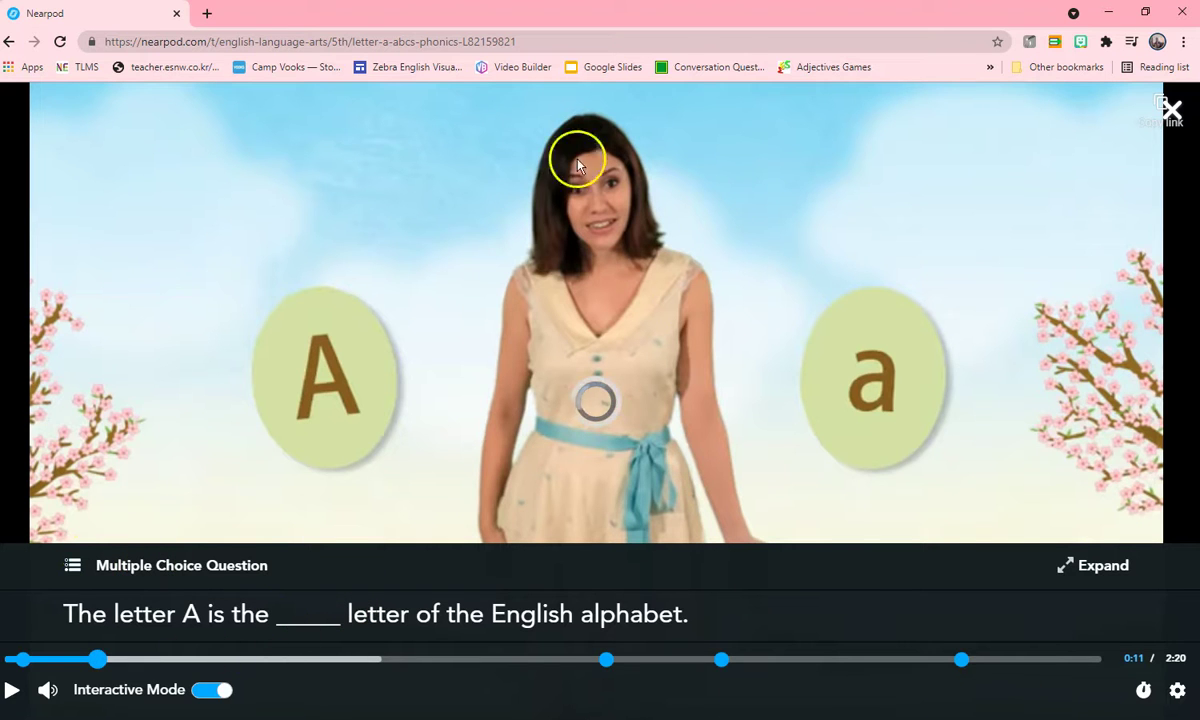
click(1071, 659)
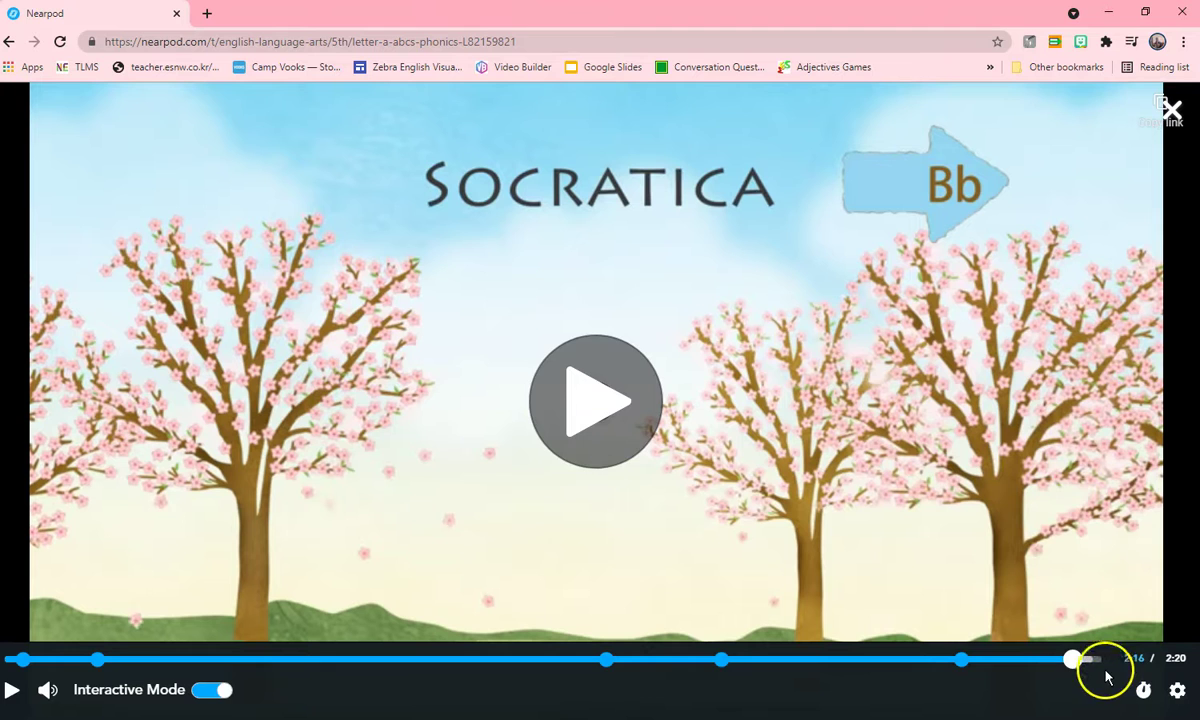
drag(1074, 659, 1090, 659)
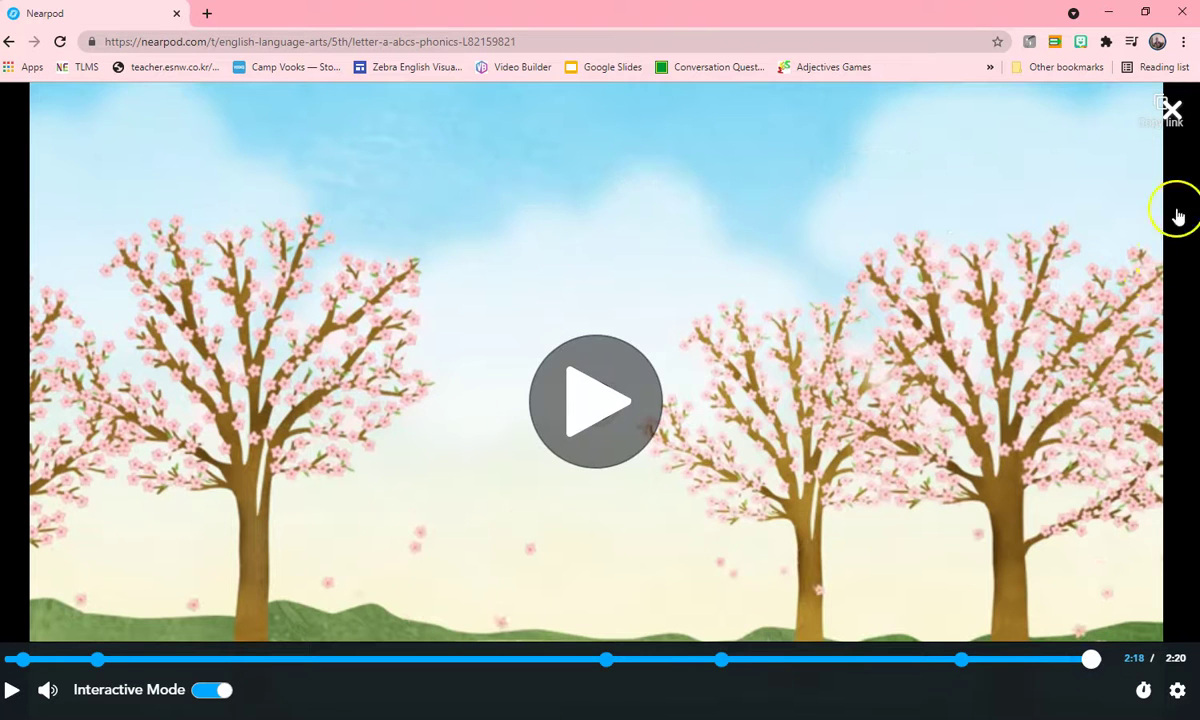
click(1170, 109)
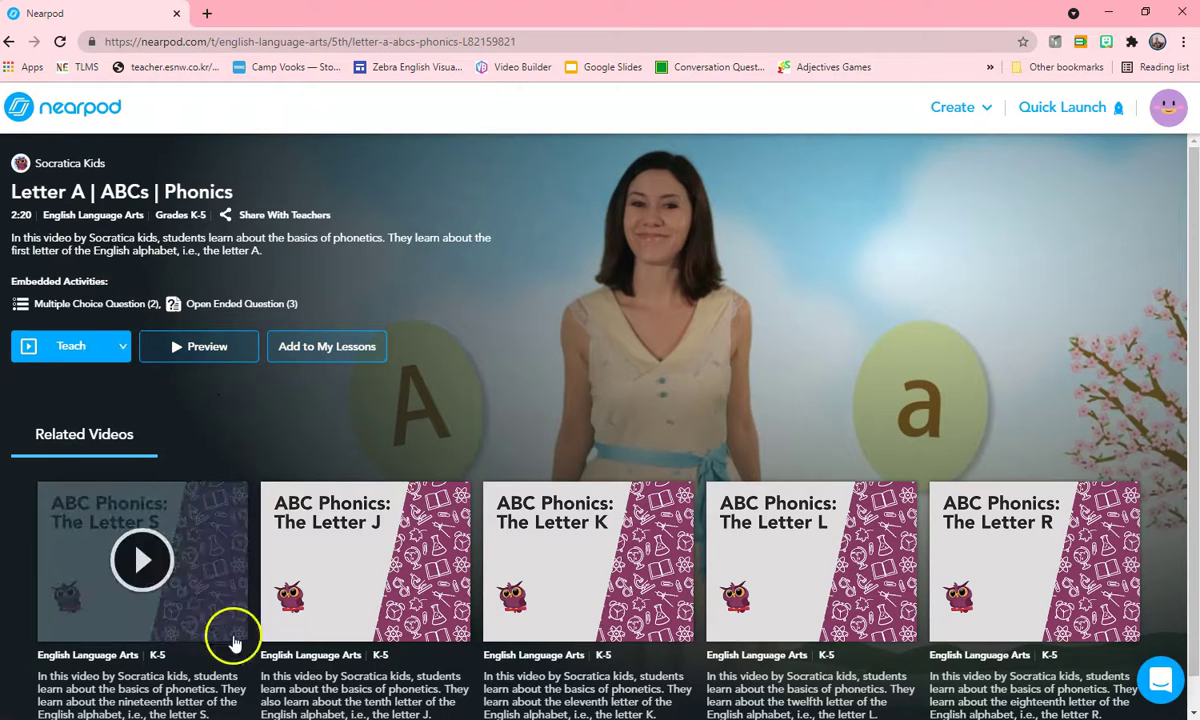
Step: Return to My Lessons, search it for "Letter a", and extend the search to the Nearpod Library
click(32, 103)
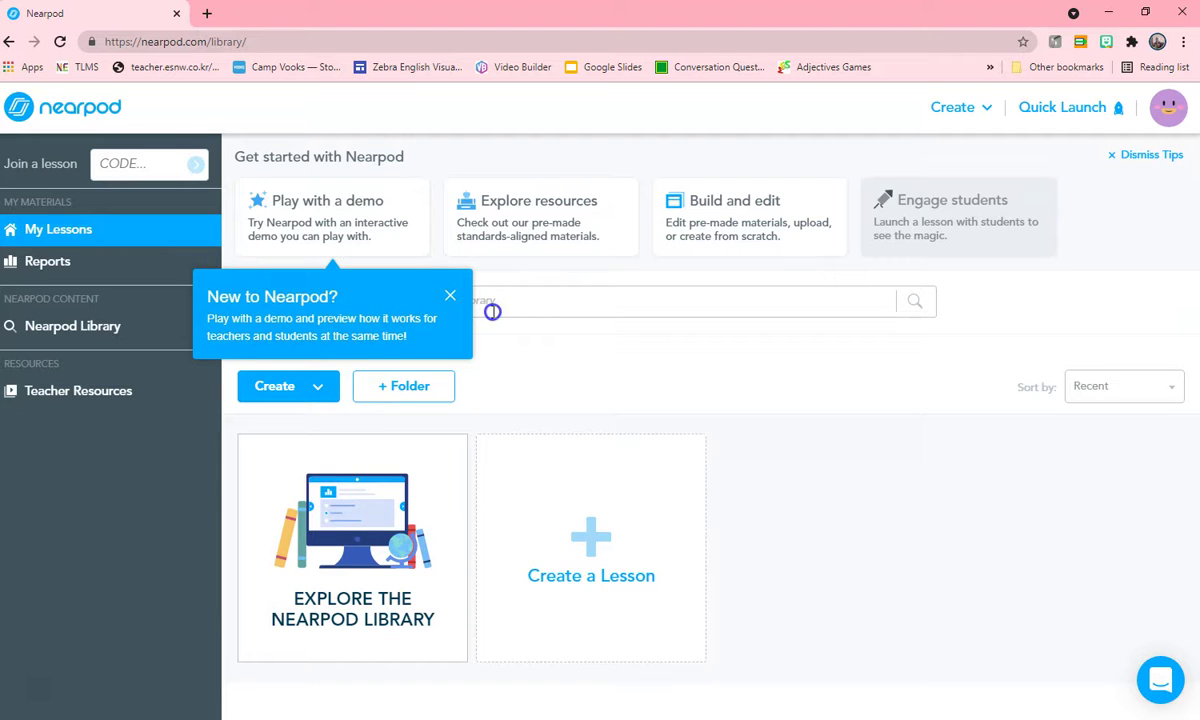
click(450, 303)
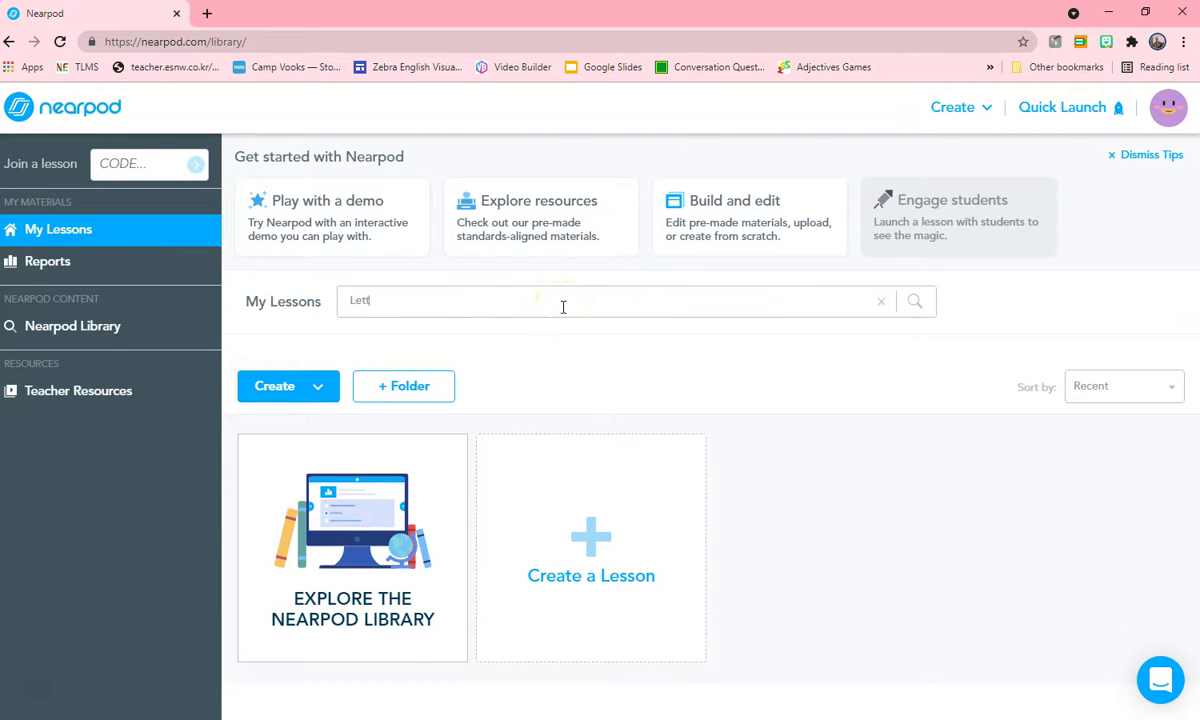
key(Return)
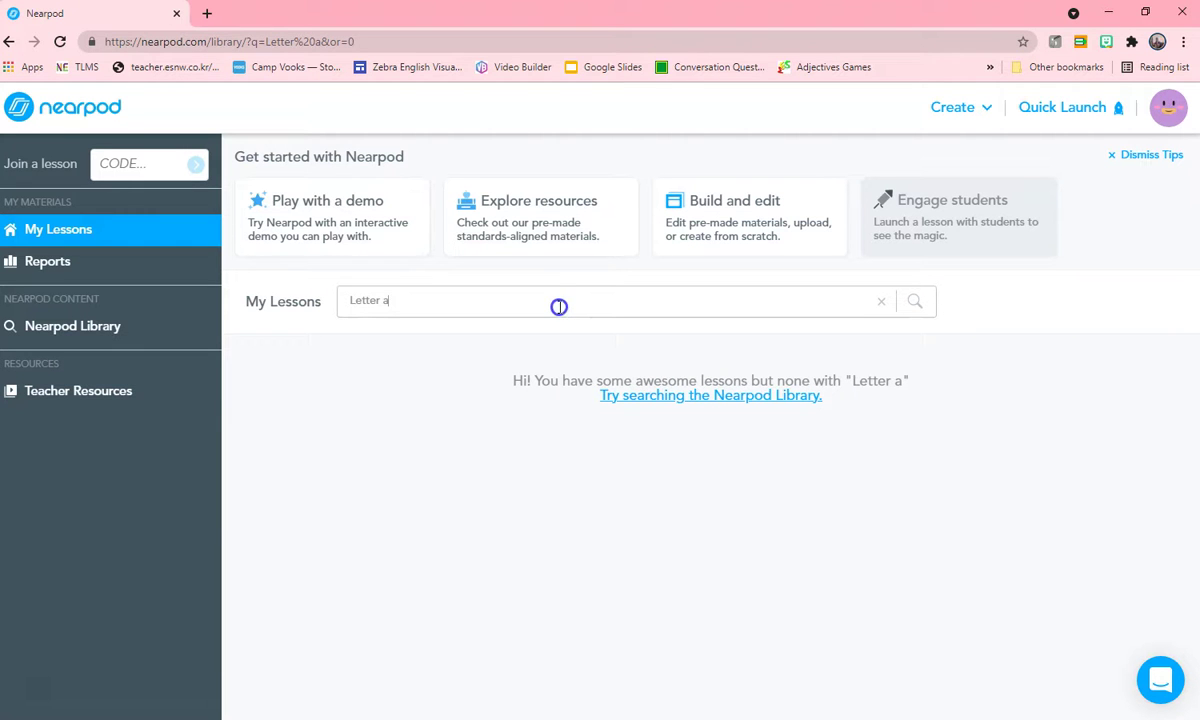
click(692, 396)
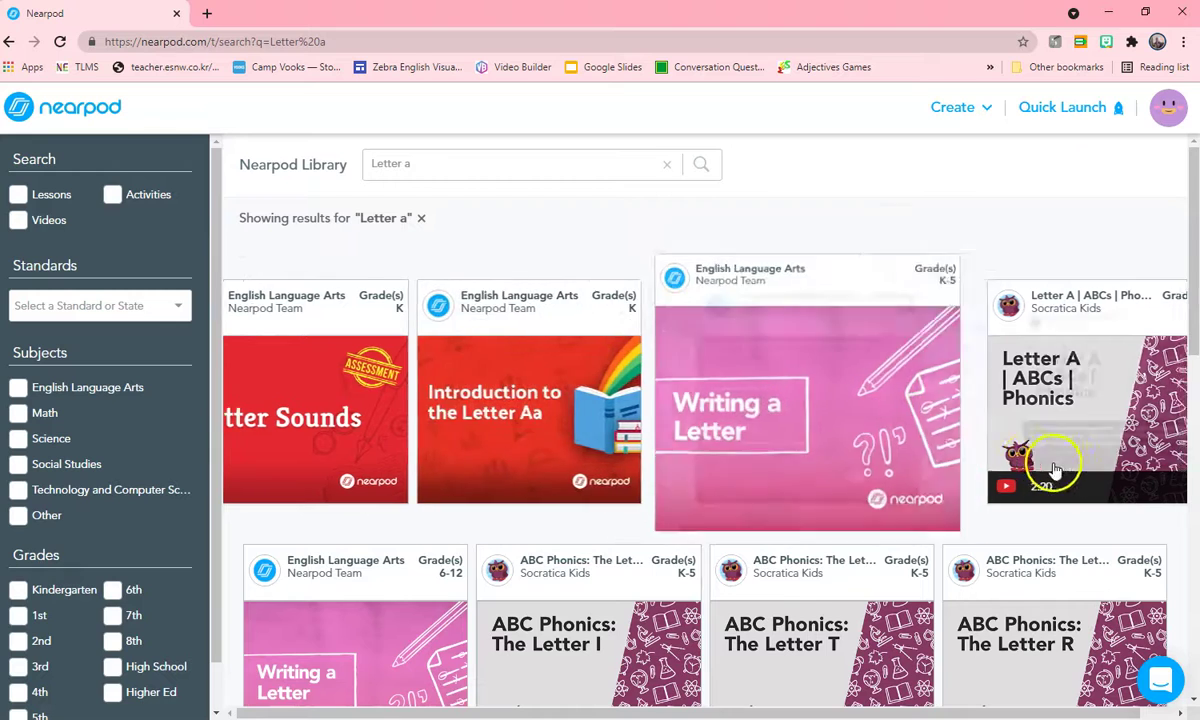
Step: Look through the library results and open the kindergarten lesson "Introduction to the Letter Aa"
scroll(1058, 468, down, 4)
scroll(1062, 476, up, 4)
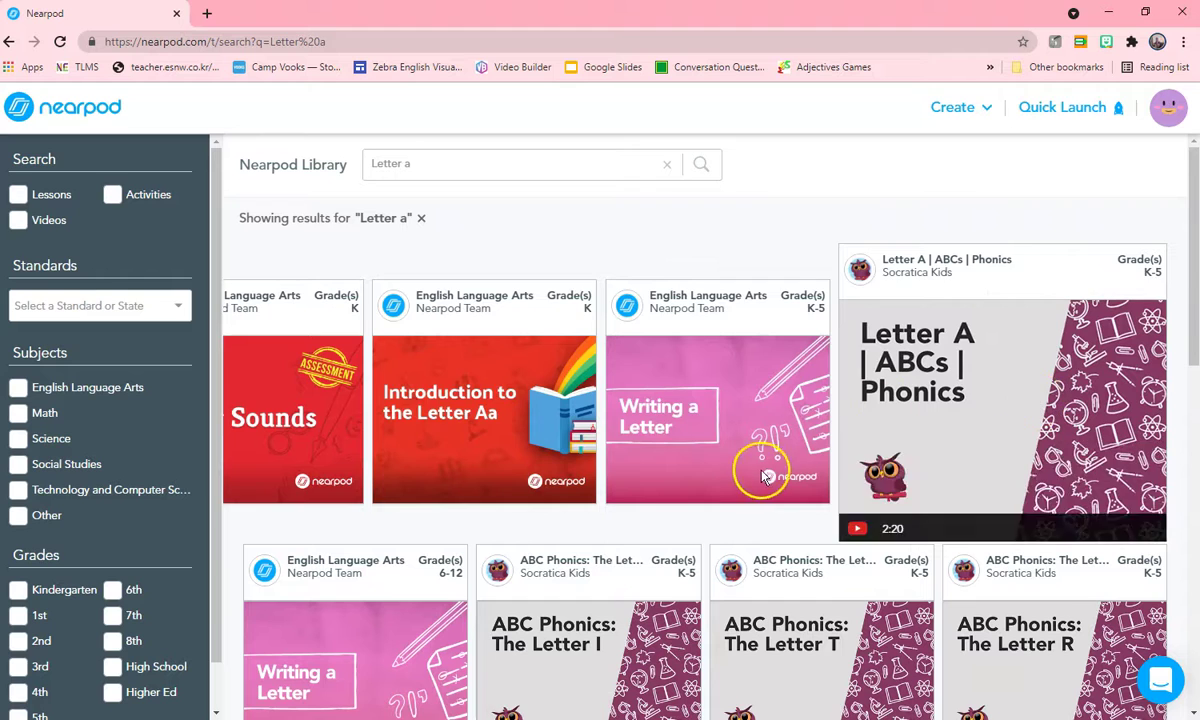
mouse_move(568, 476)
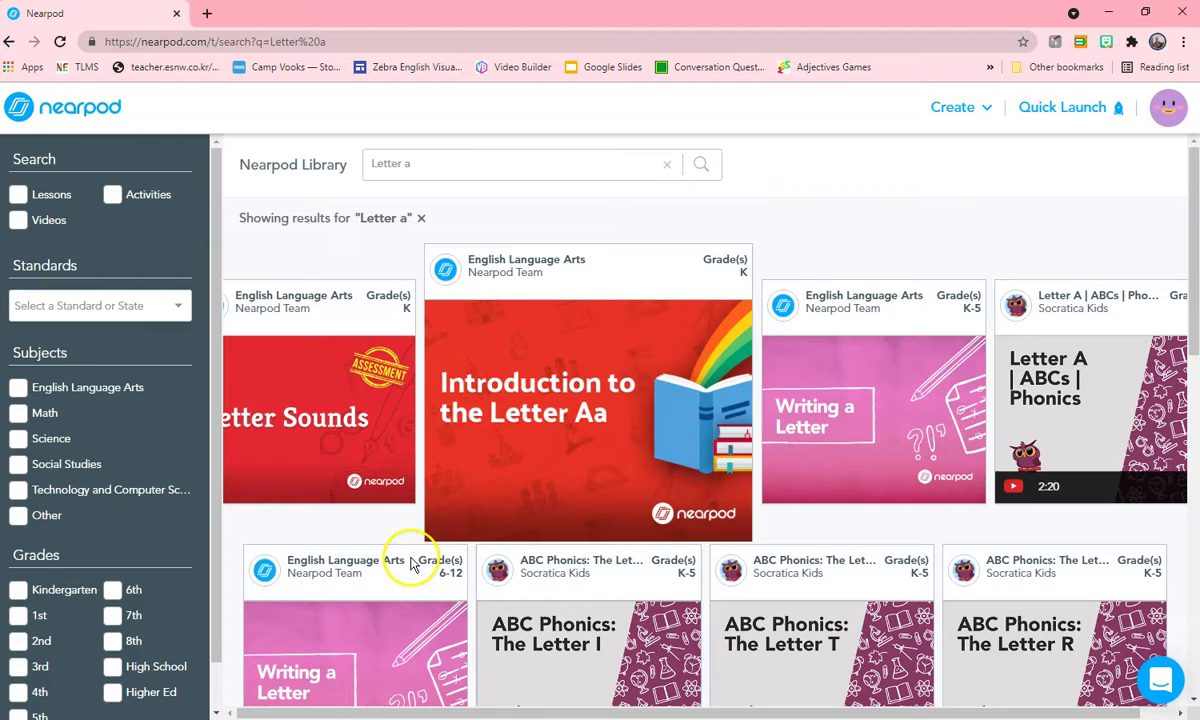
click(475, 537)
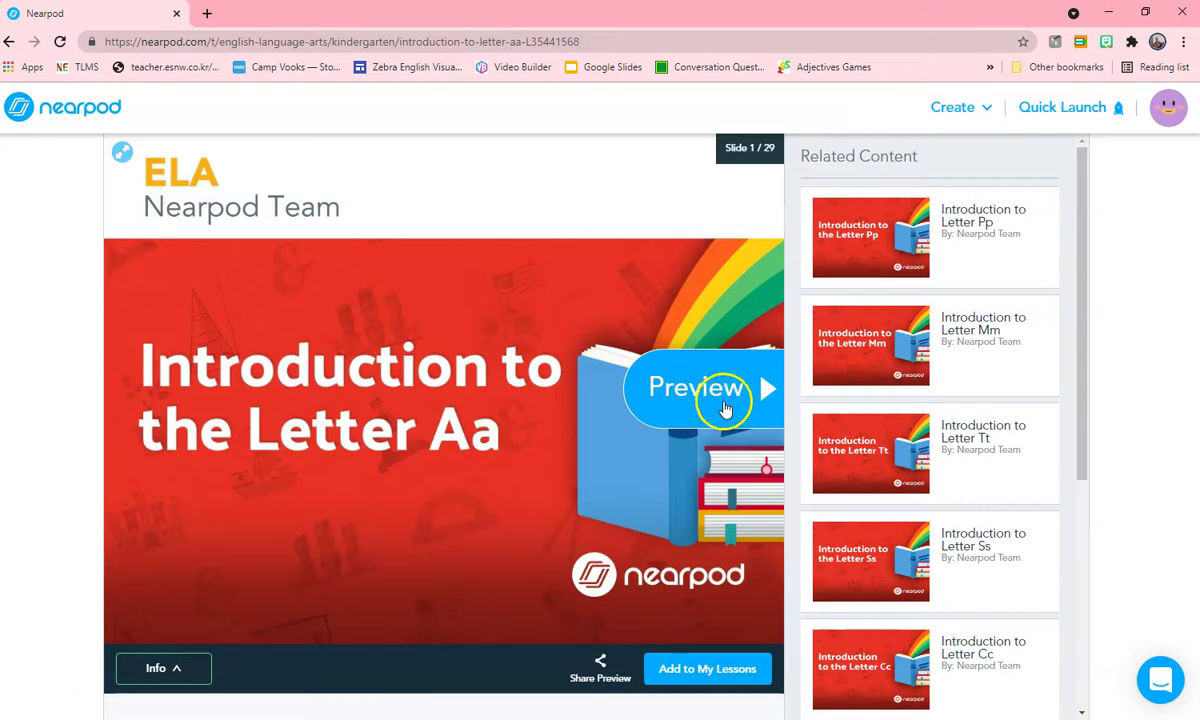
Step: Preview the lesson from its title slide through to the letter tracing activity on slide 7
click(702, 391)
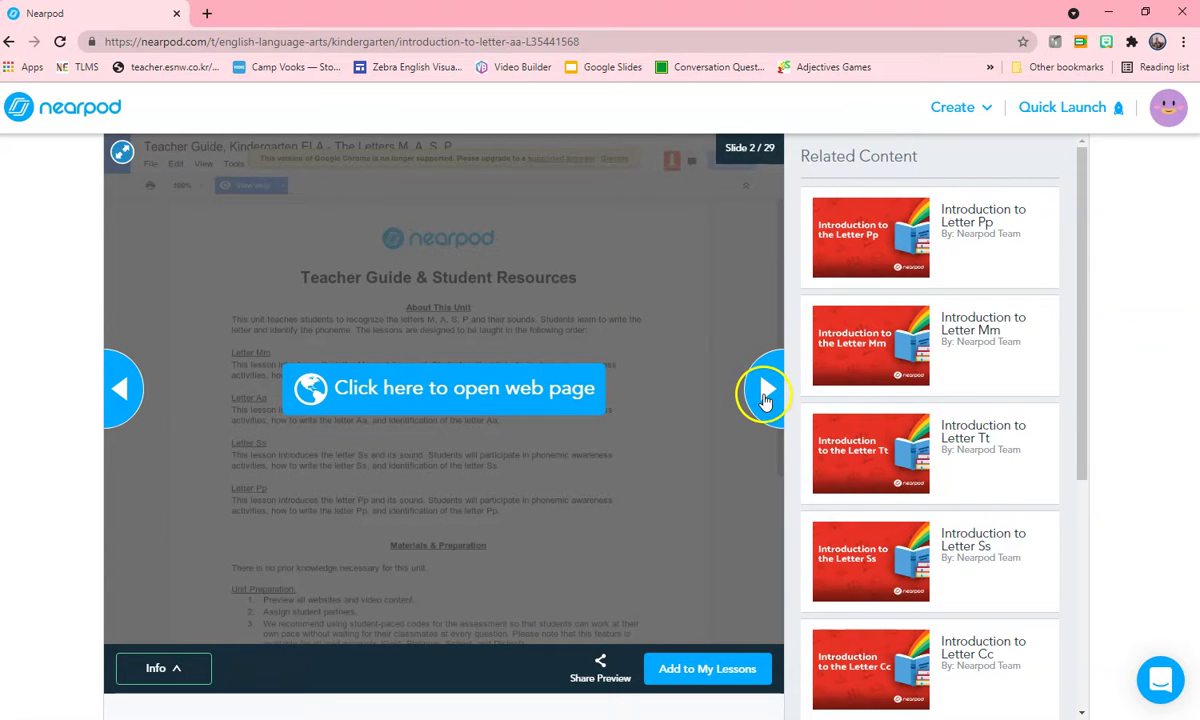
click(764, 396)
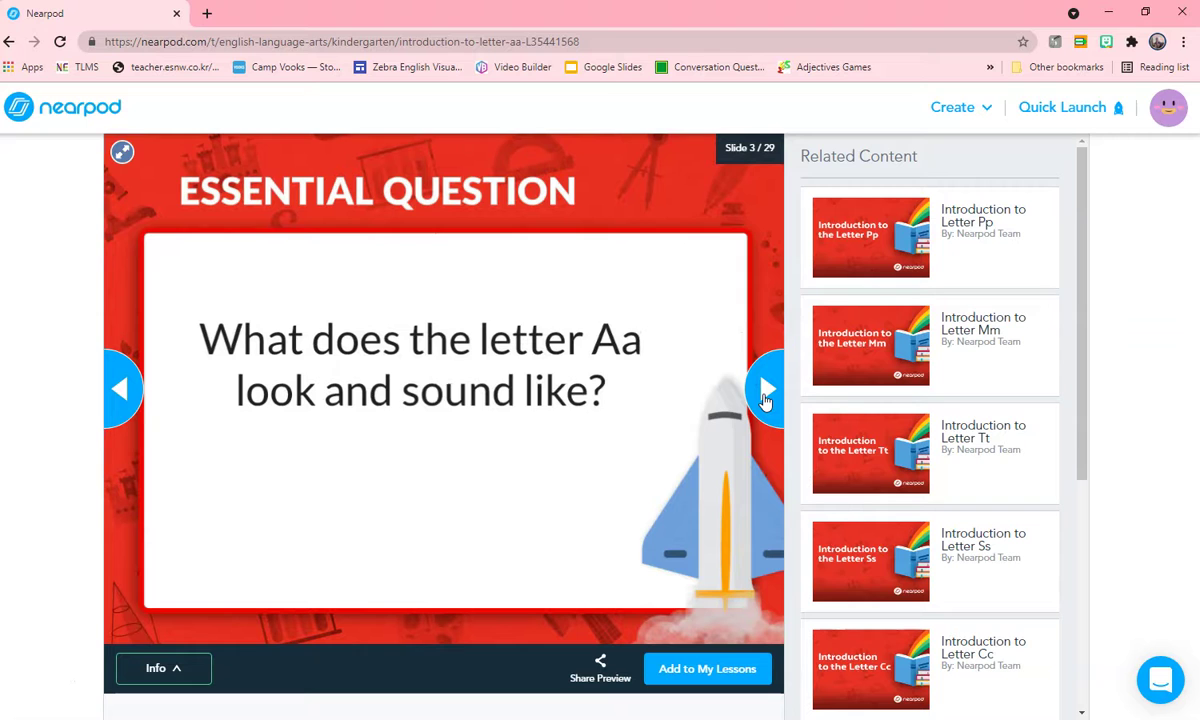
click(764, 396)
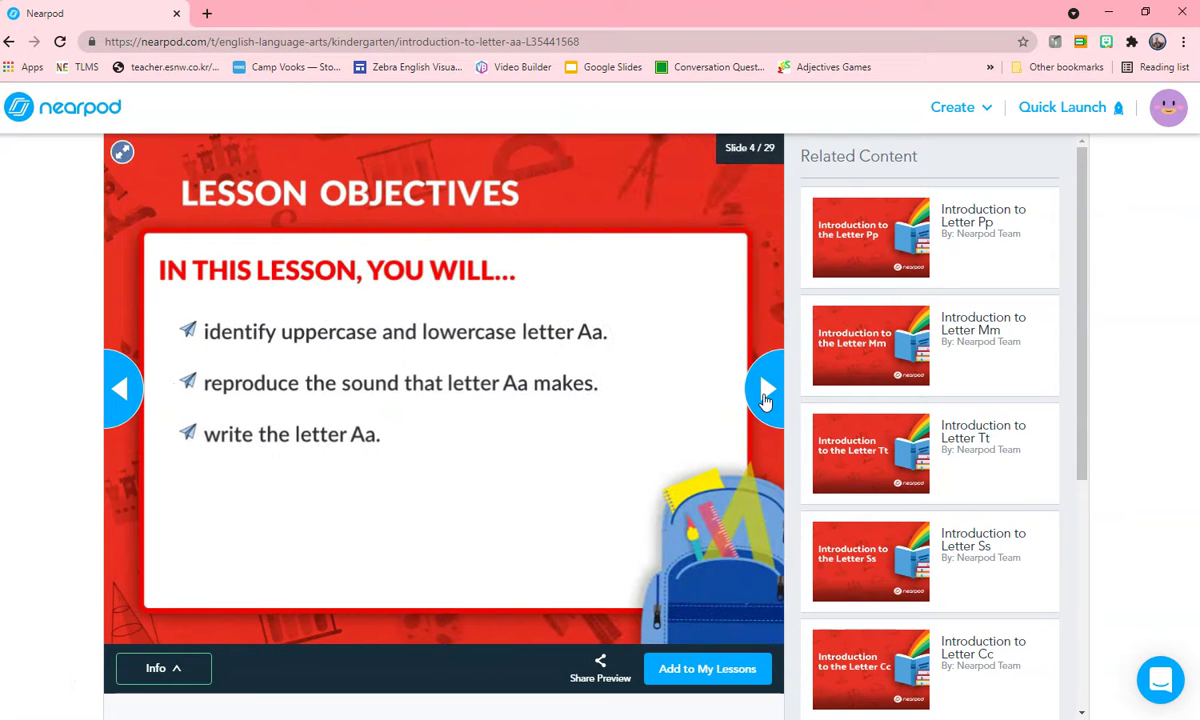
click(764, 396)
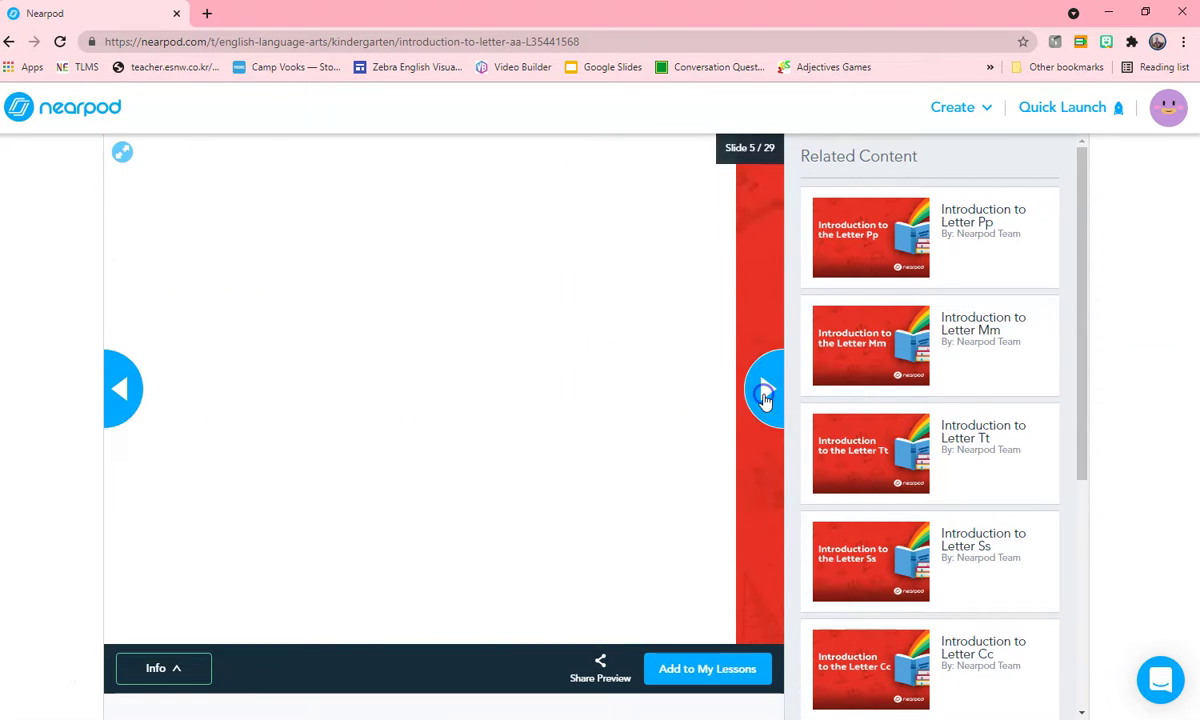
click(764, 396)
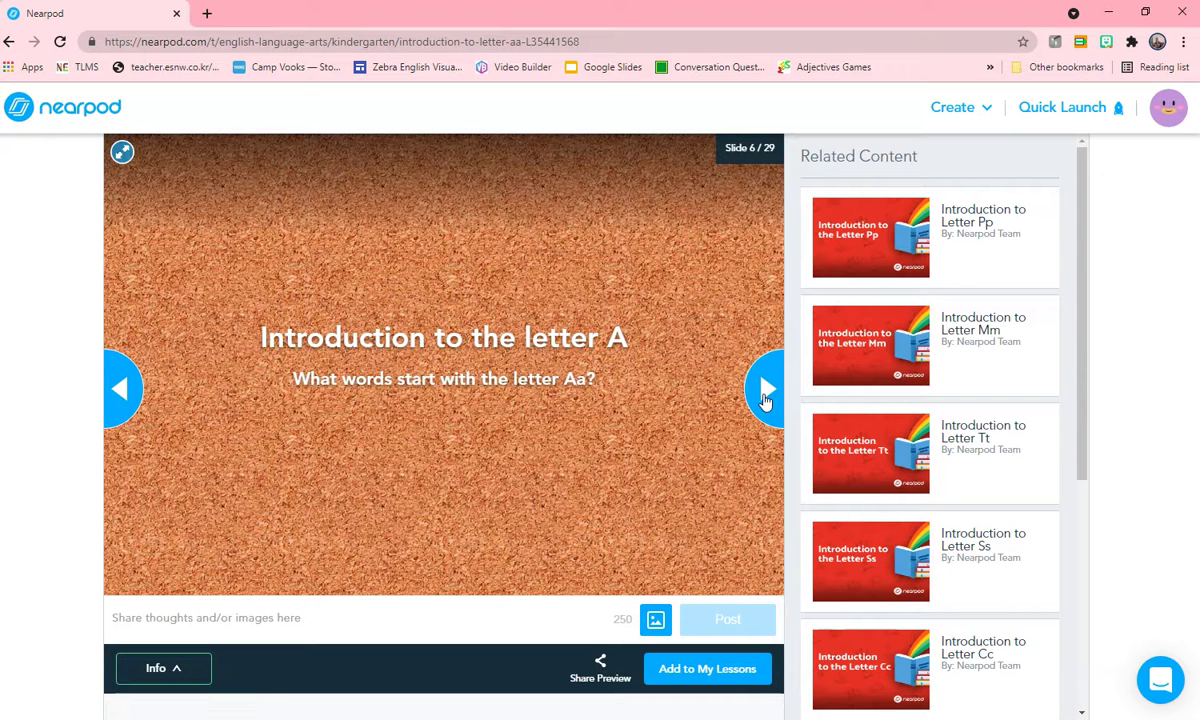
click(764, 396)
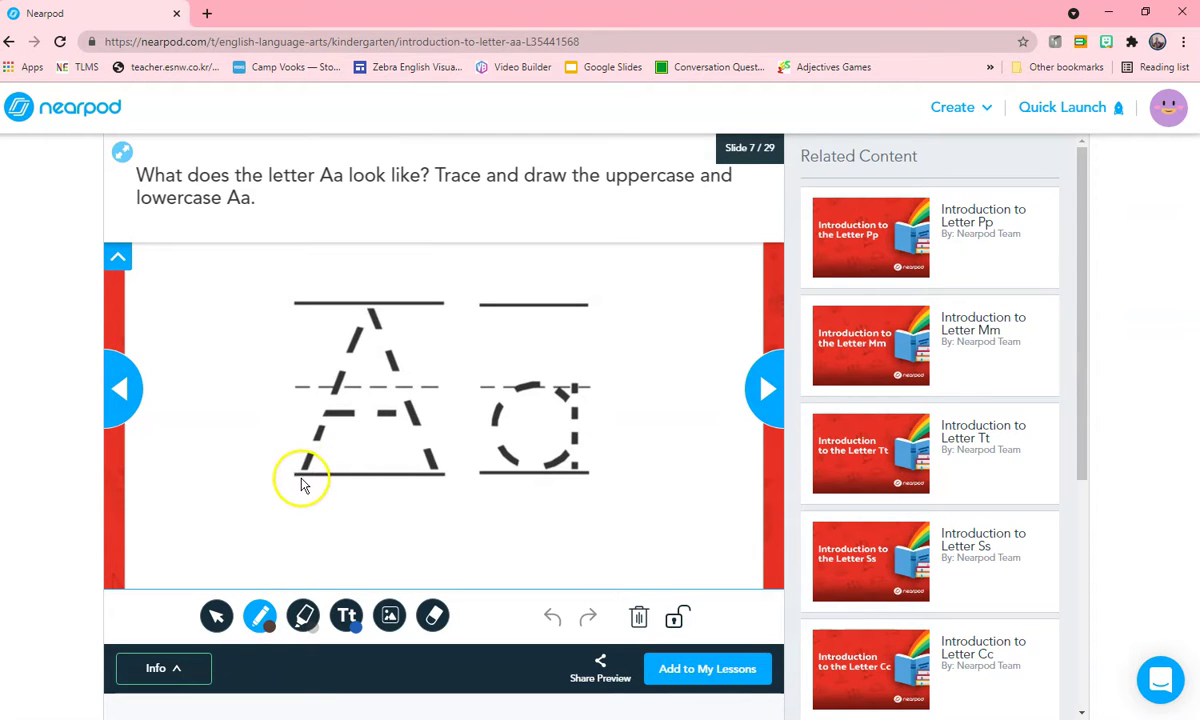
Step: Trace the dashed uppercase A and lowercase a on slide 7 with a green pen
click(260, 615)
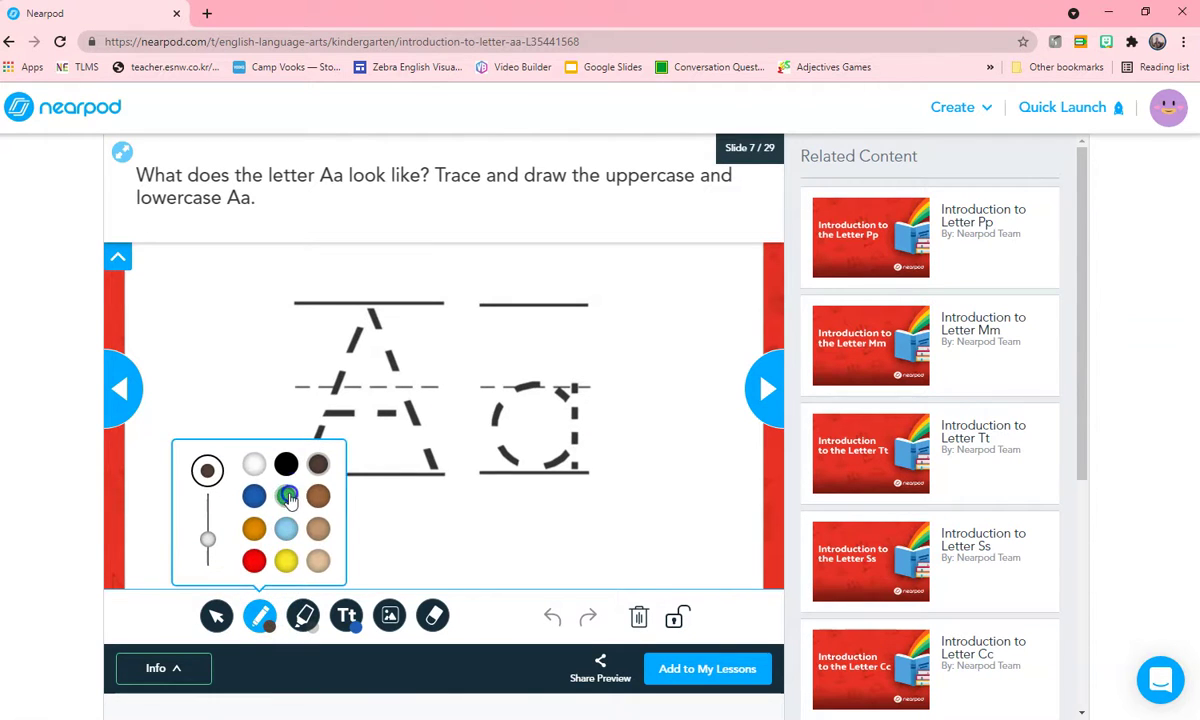
click(287, 496)
click(267, 369)
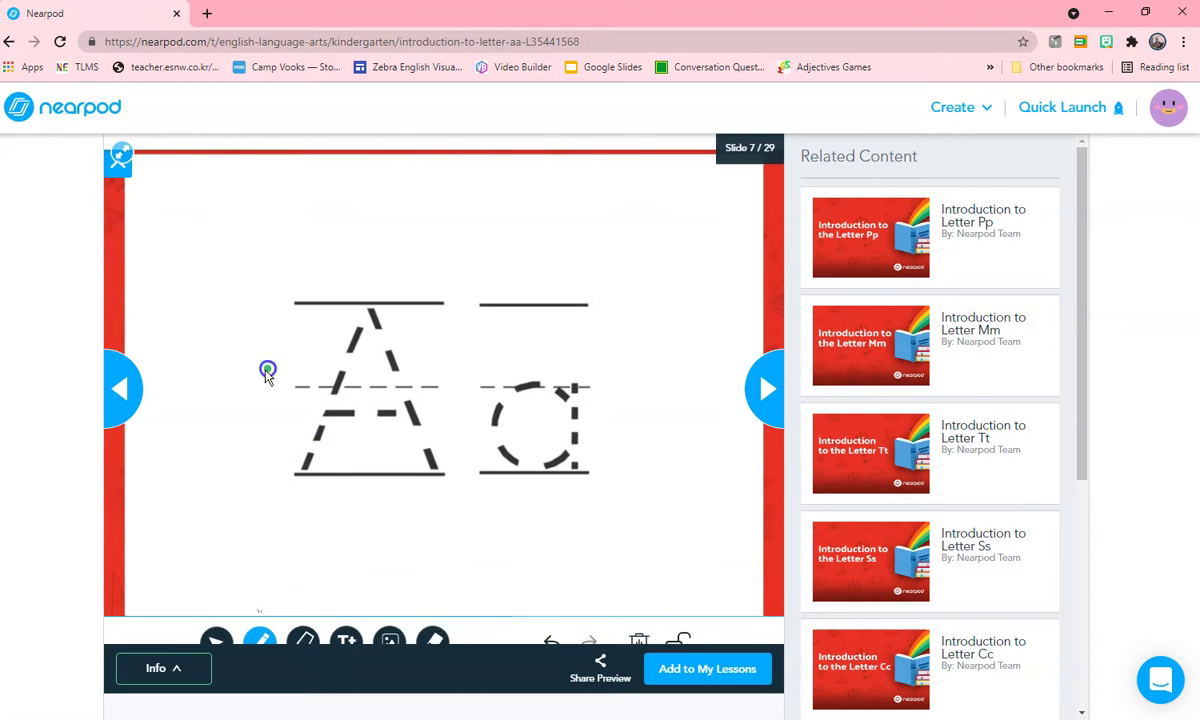
mouse_move(288, 478)
mouse_down()
mouse_move(303, 477)
mouse_move(375, 351)
mouse_up()
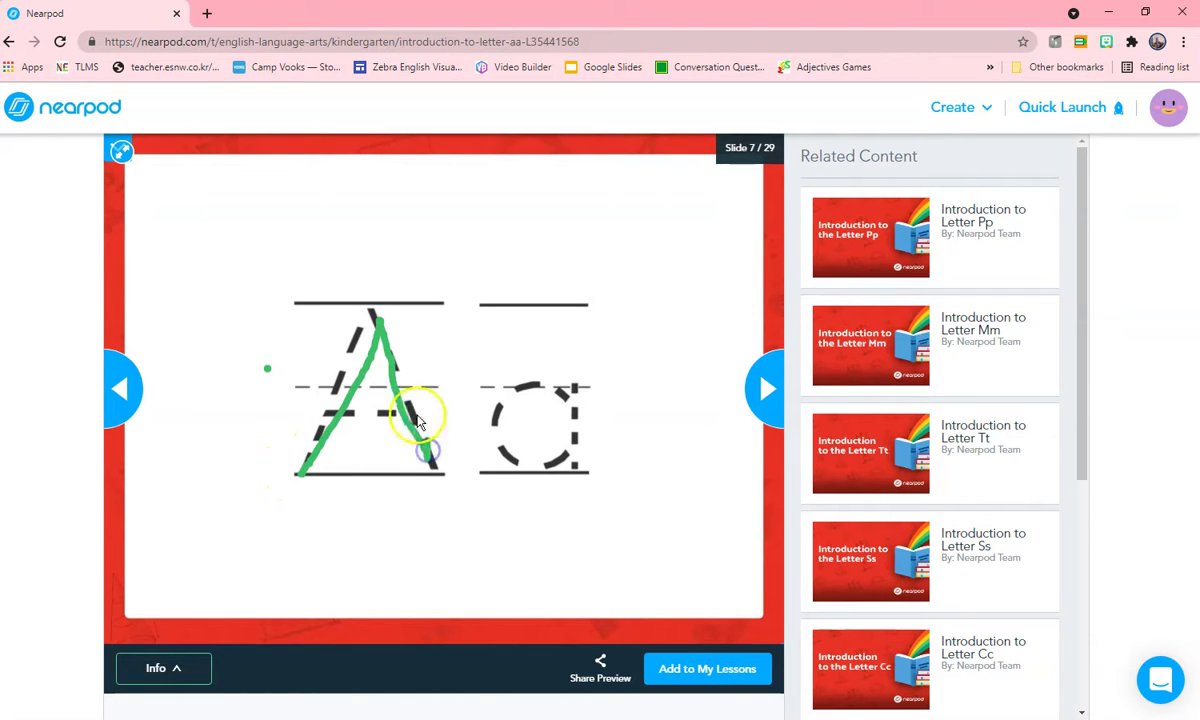
drag(418, 420, 373, 425)
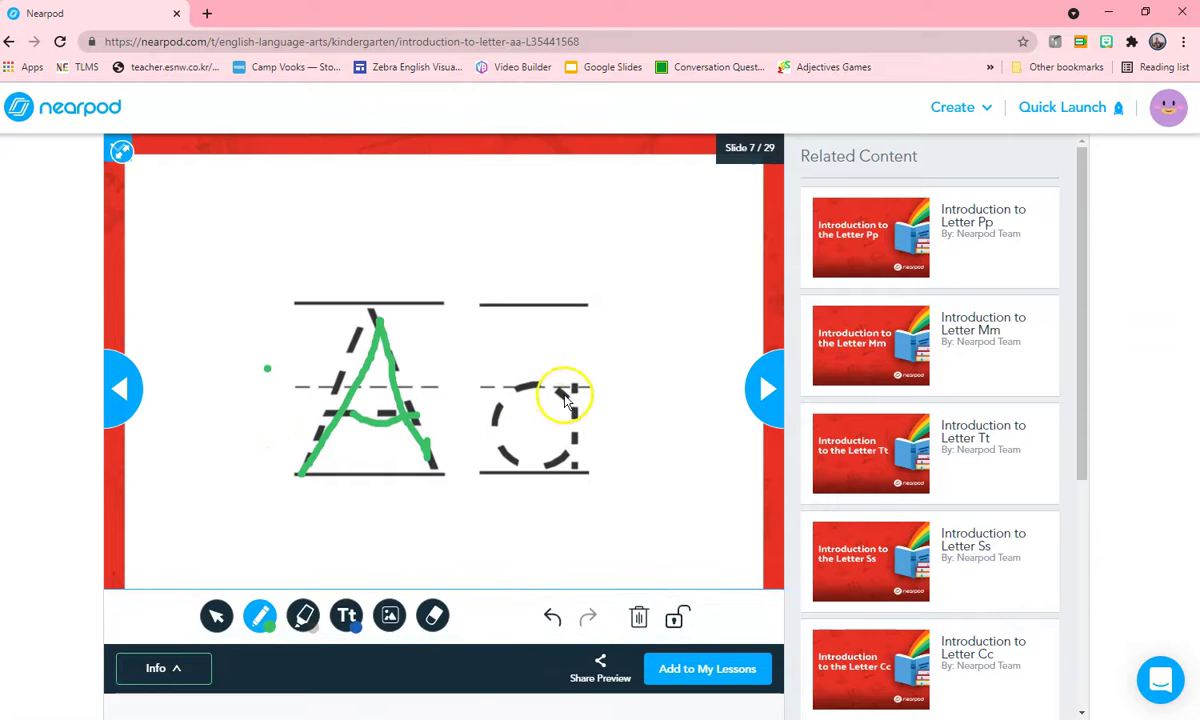
mouse_move(563, 396)
mouse_down()
mouse_move(477, 442)
mouse_move(562, 433)
mouse_up()
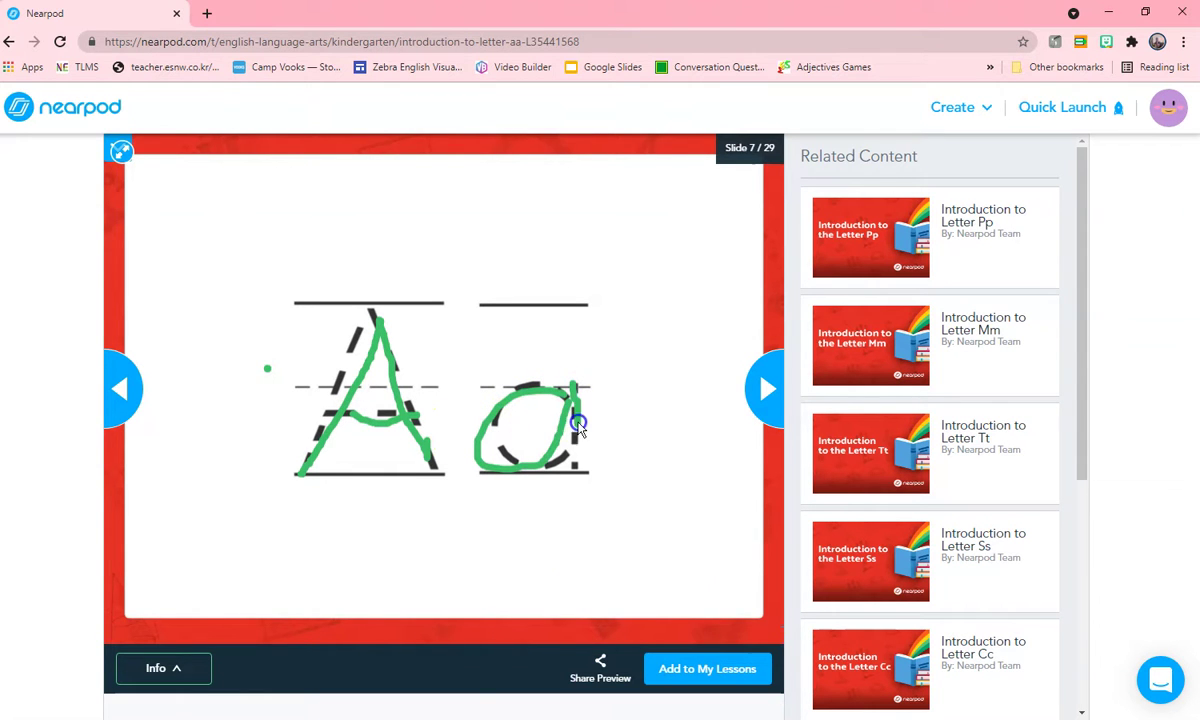
Step: Add the Letter Aa lesson to My Lessons, return to My Lessons and get past the first-lesson message
click(692, 672)
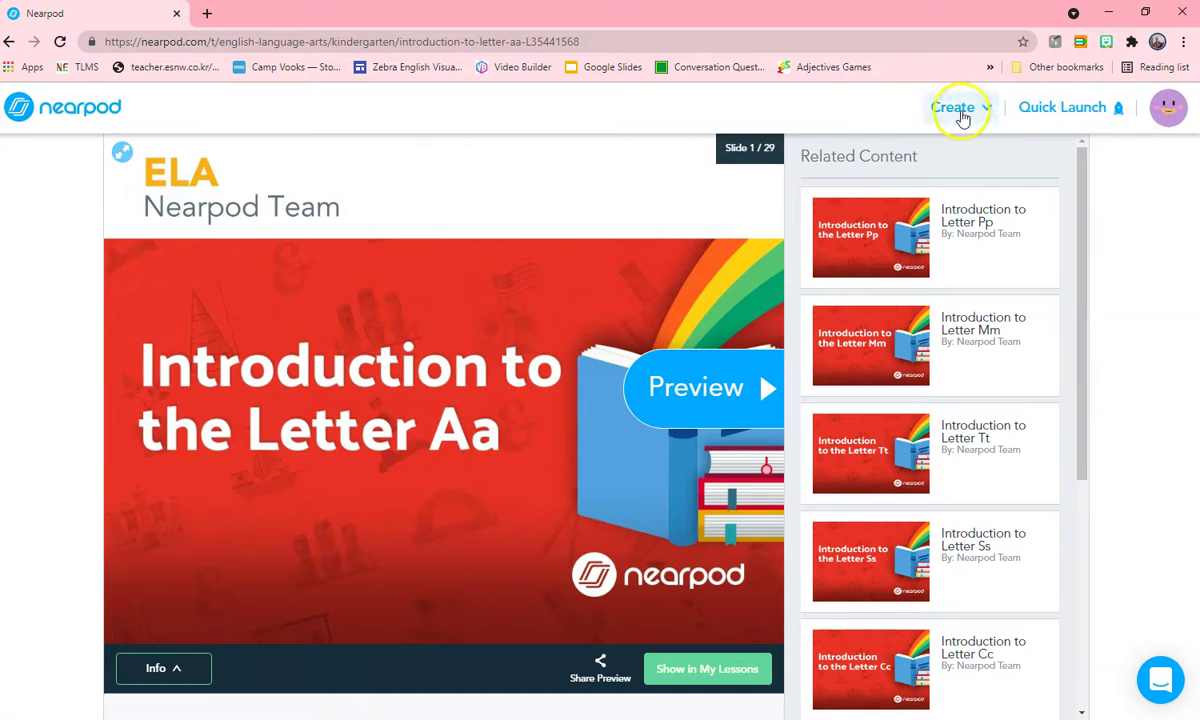
click(55, 113)
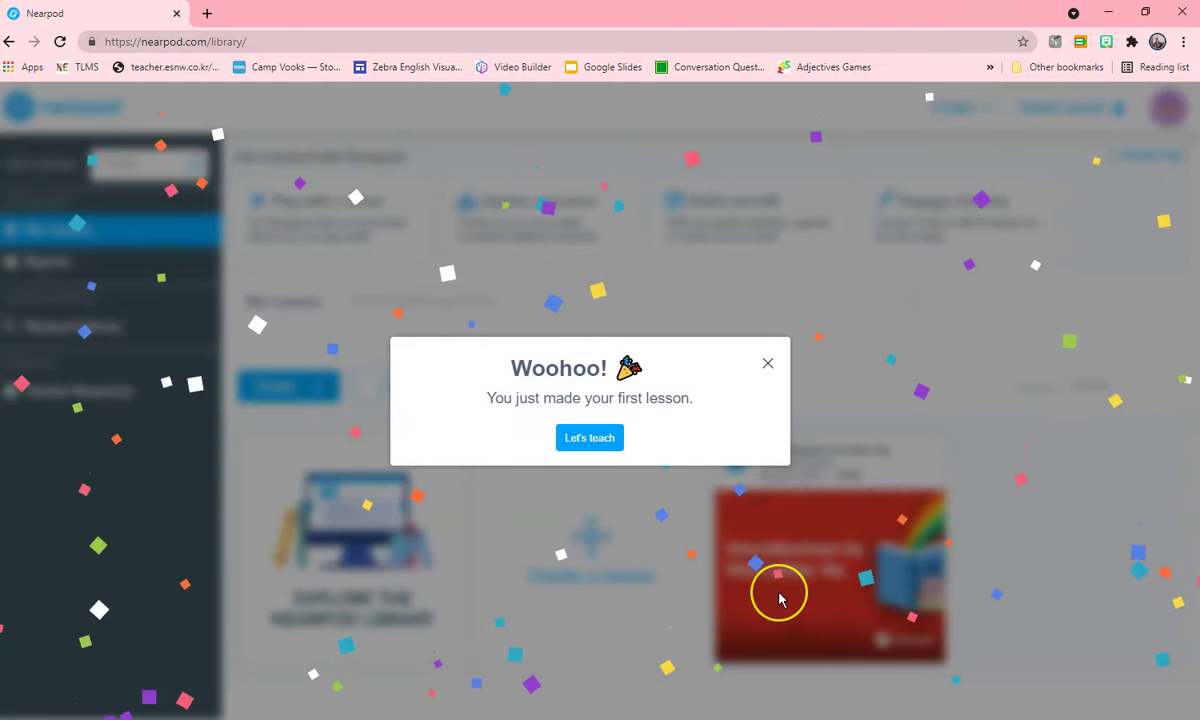
click(594, 445)
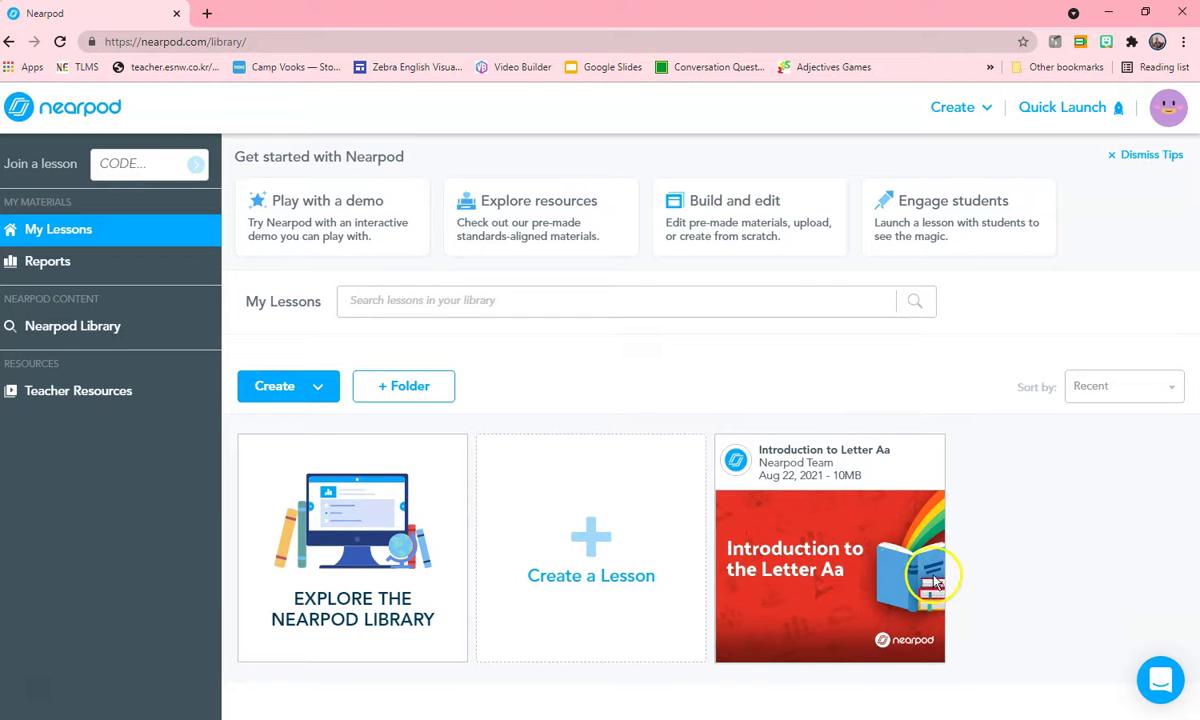
Step: Launch "Introduction to Letter Aa" as Student-Paced, set the Collaborate Board notice not to show again and continue
mouse_move(862, 541)
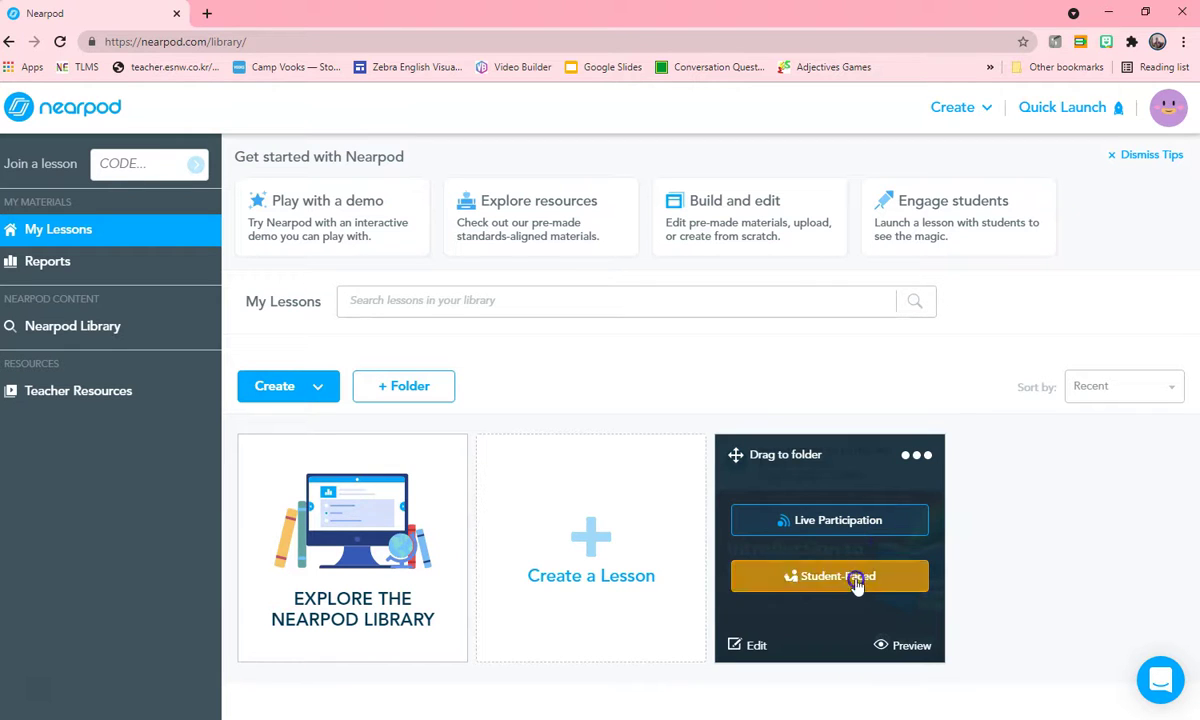
click(853, 580)
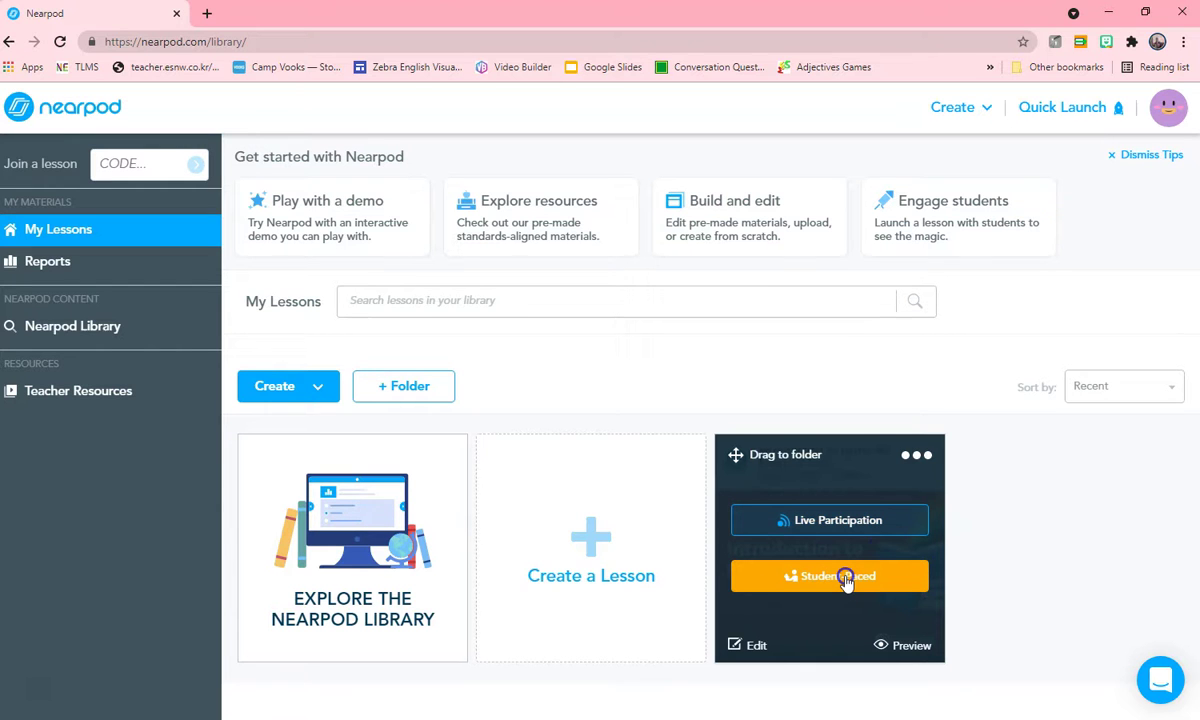
click(846, 578)
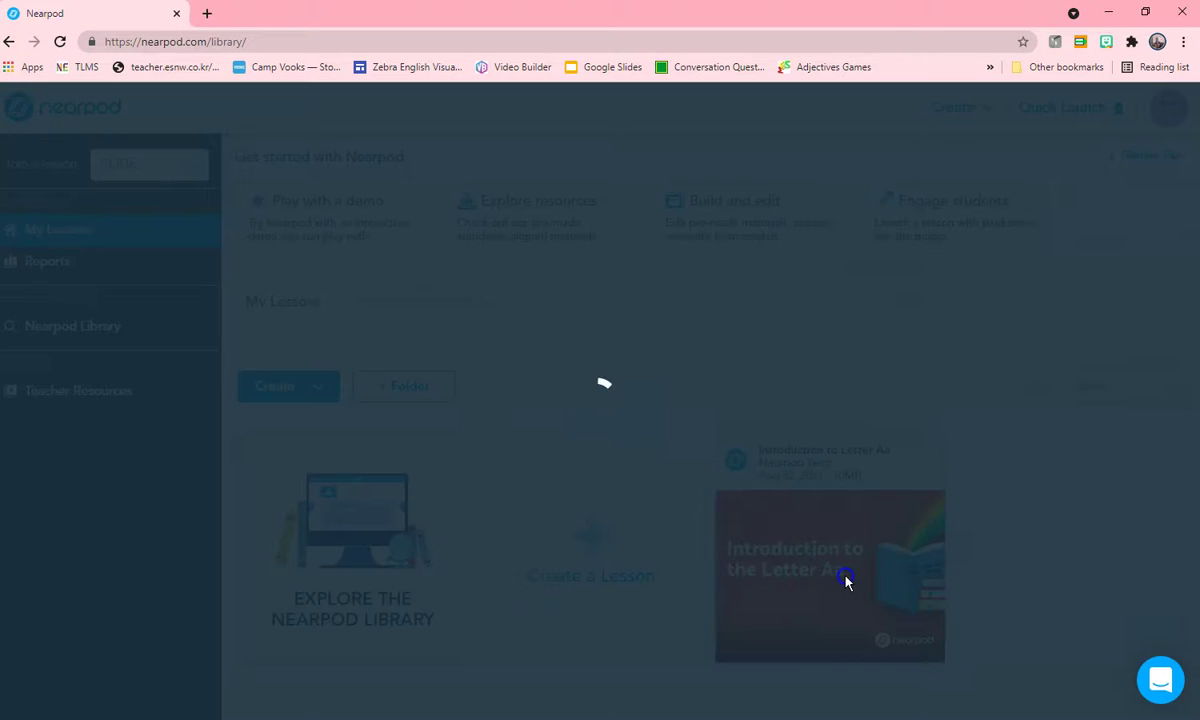
click(631, 454)
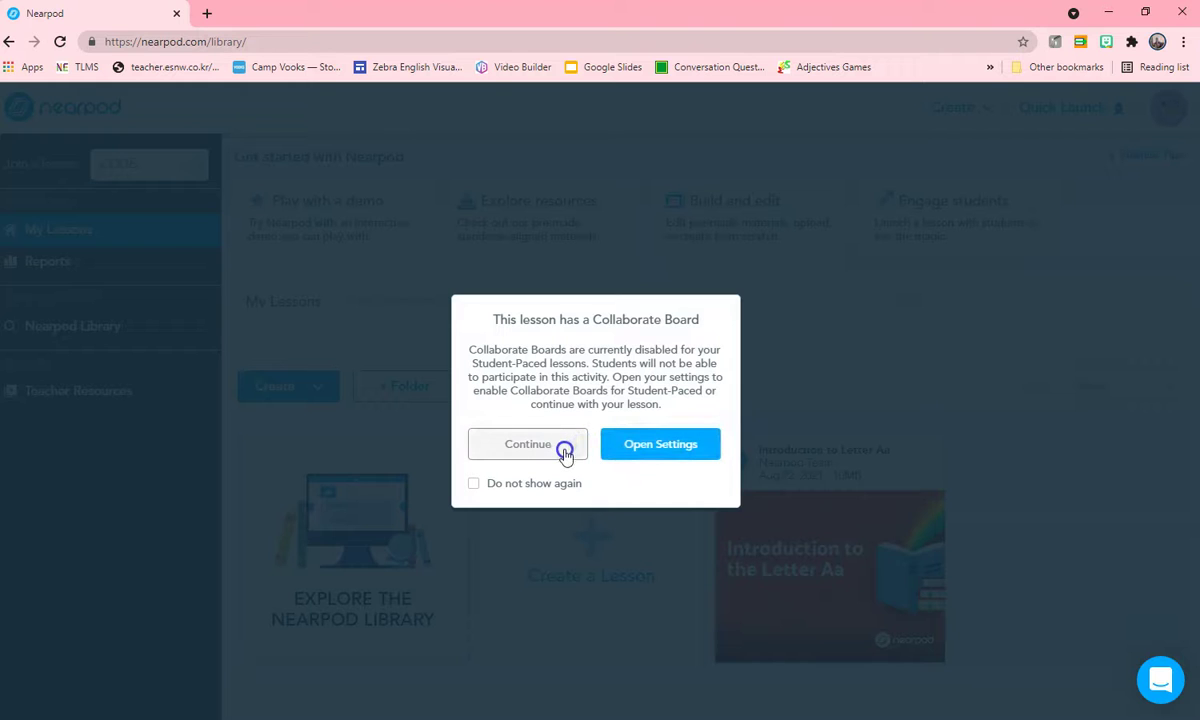
click(470, 487)
click(549, 445)
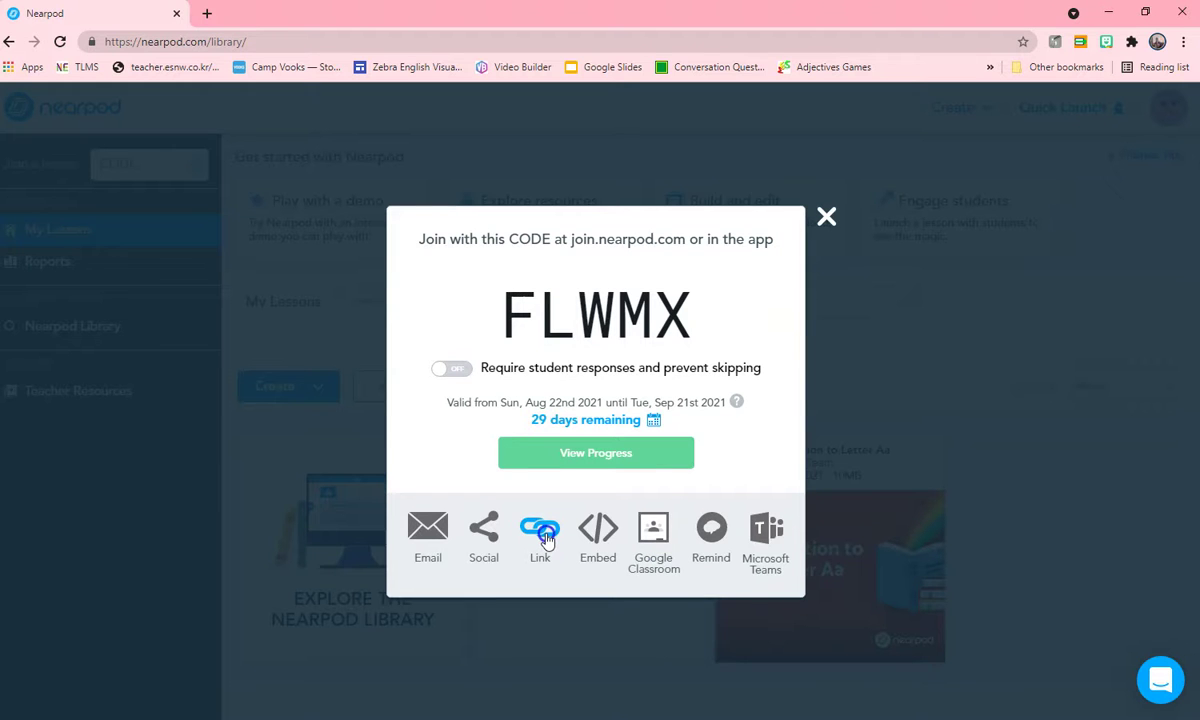
Step: Copy the student-paced lesson's share link and open it in the browser
click(540, 535)
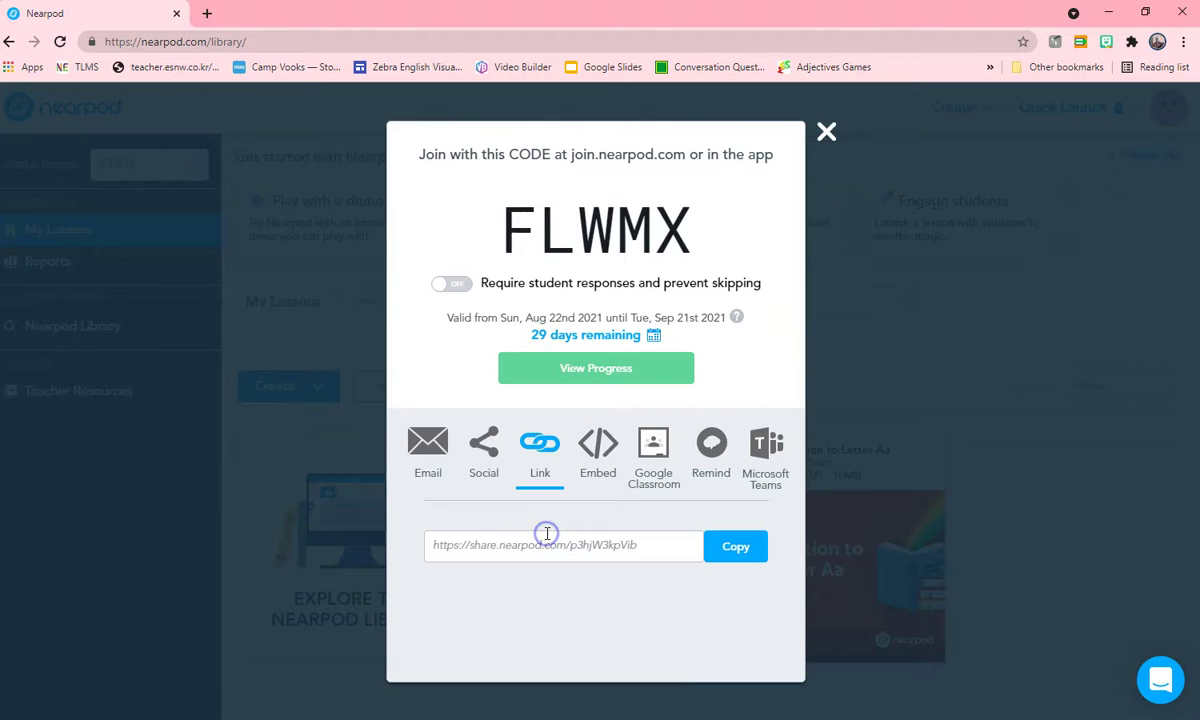
click(727, 553)
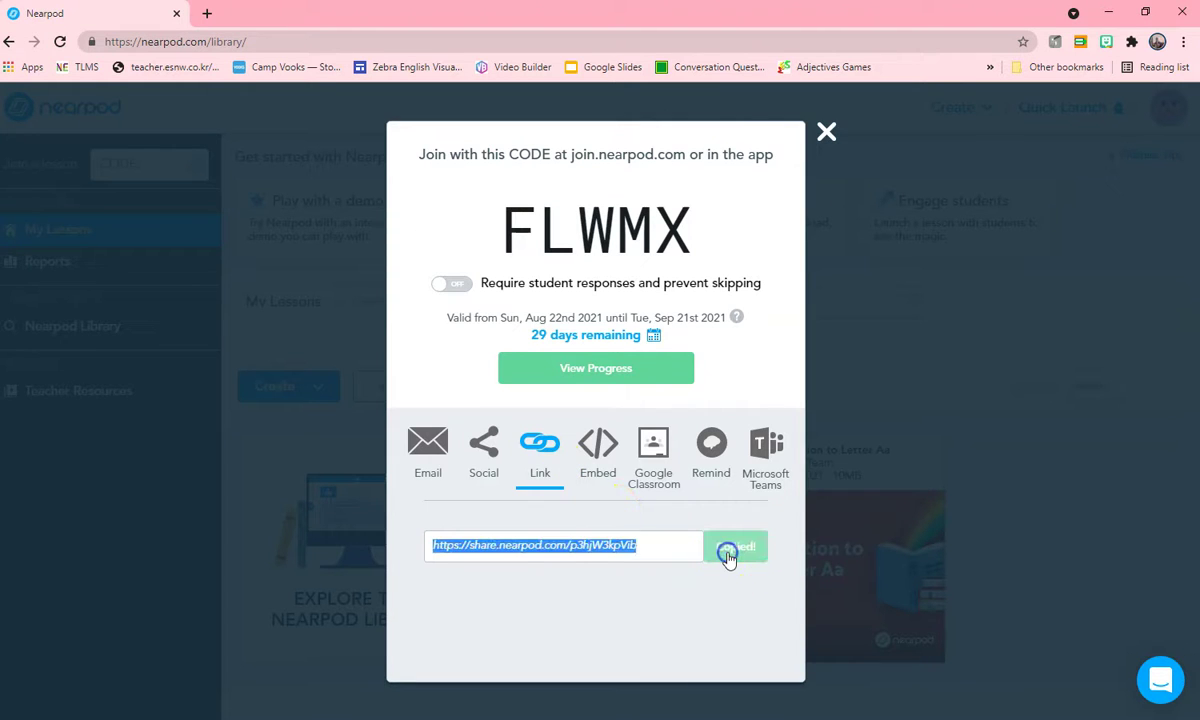
click(485, 45)
key(ctrl+v)
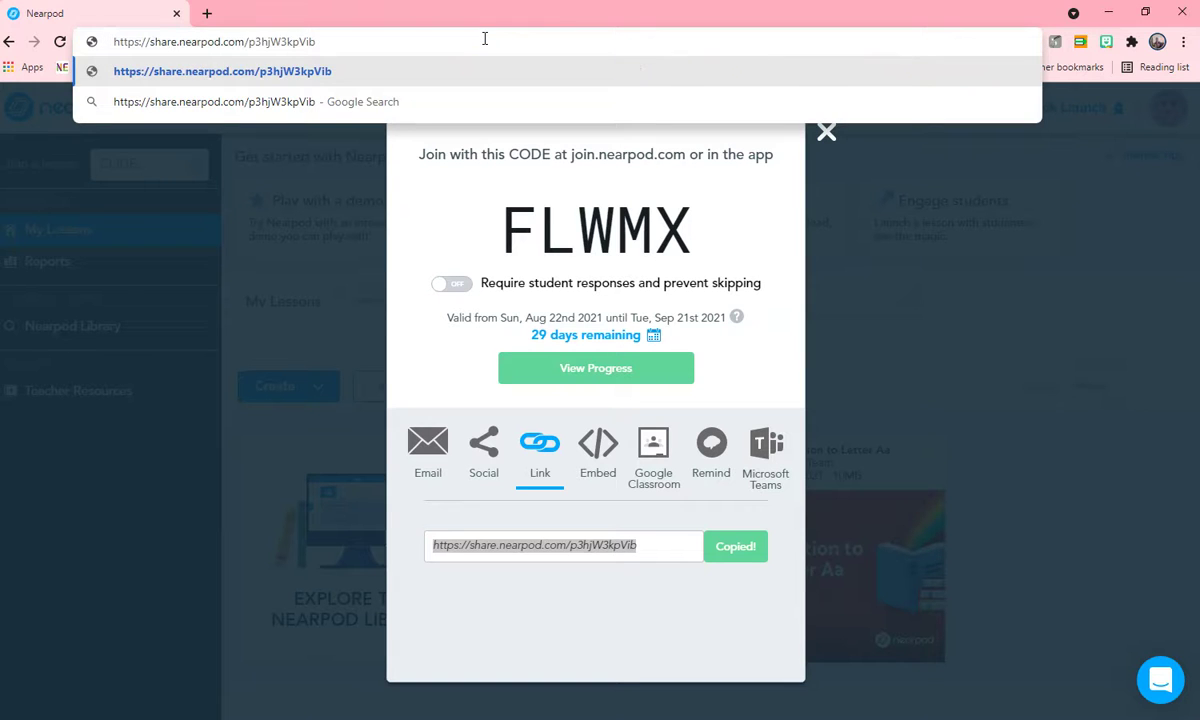
key(Return)
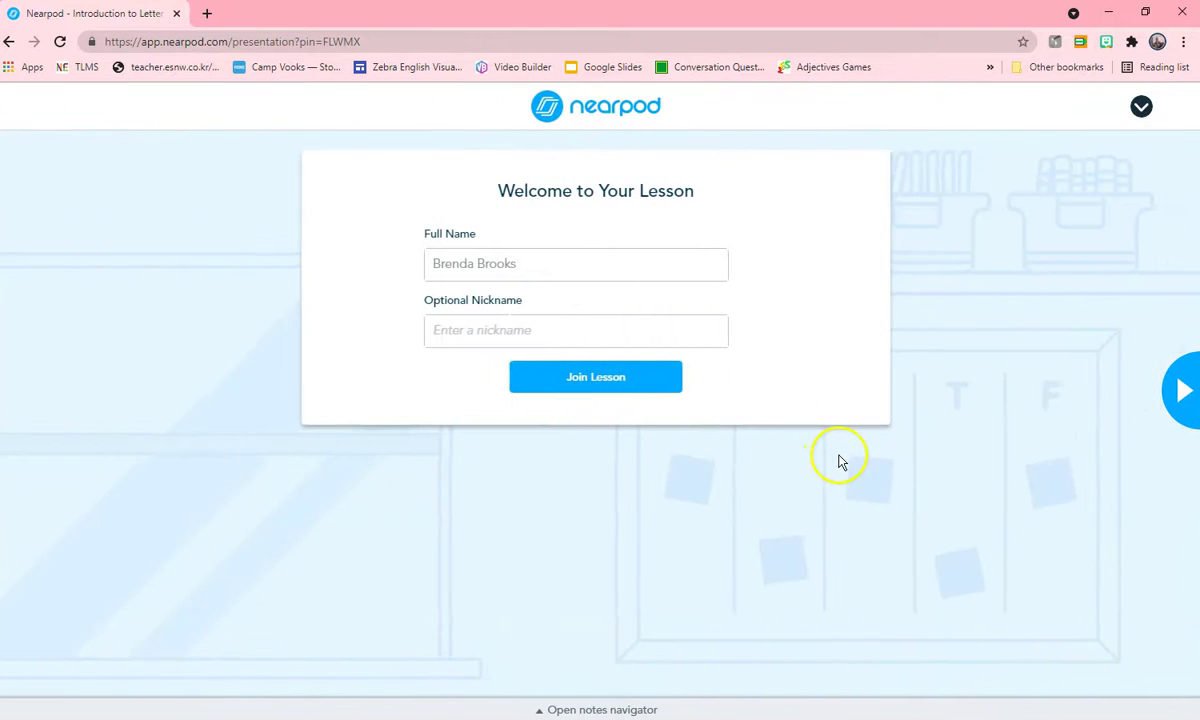
Step: Join the lesson as a student and advance to the Lesson Objectives slide, closing the Teacher Guide window that opens
click(592, 379)
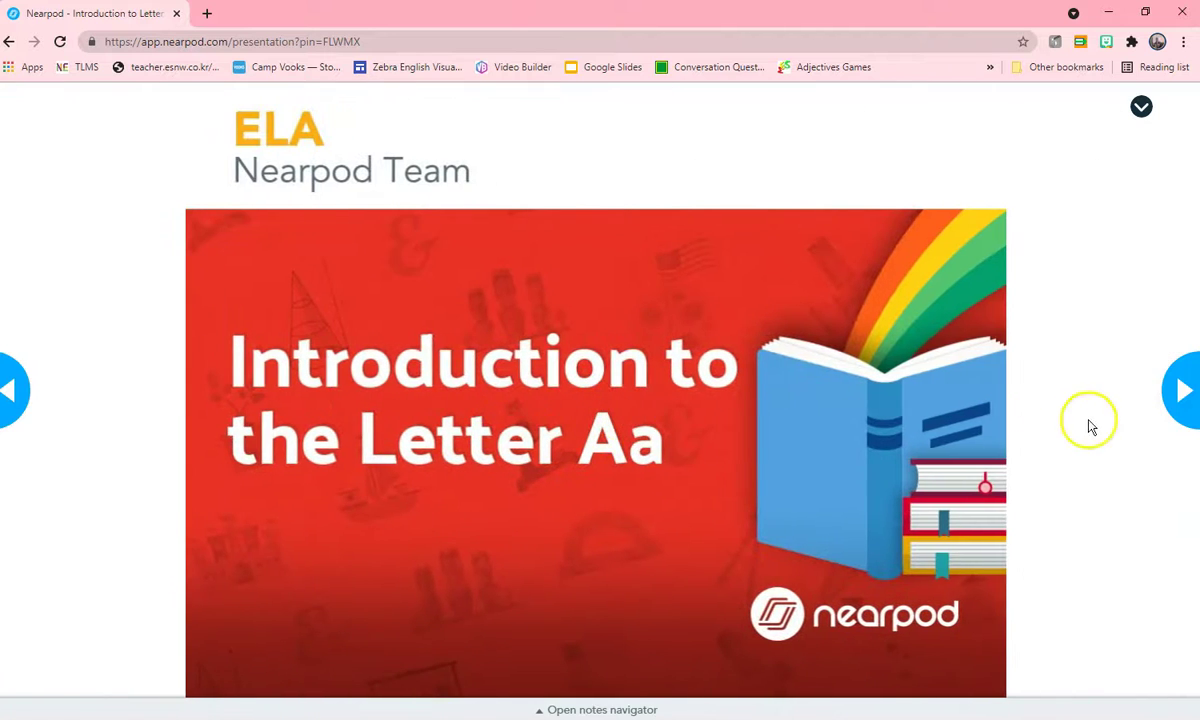
click(1180, 392)
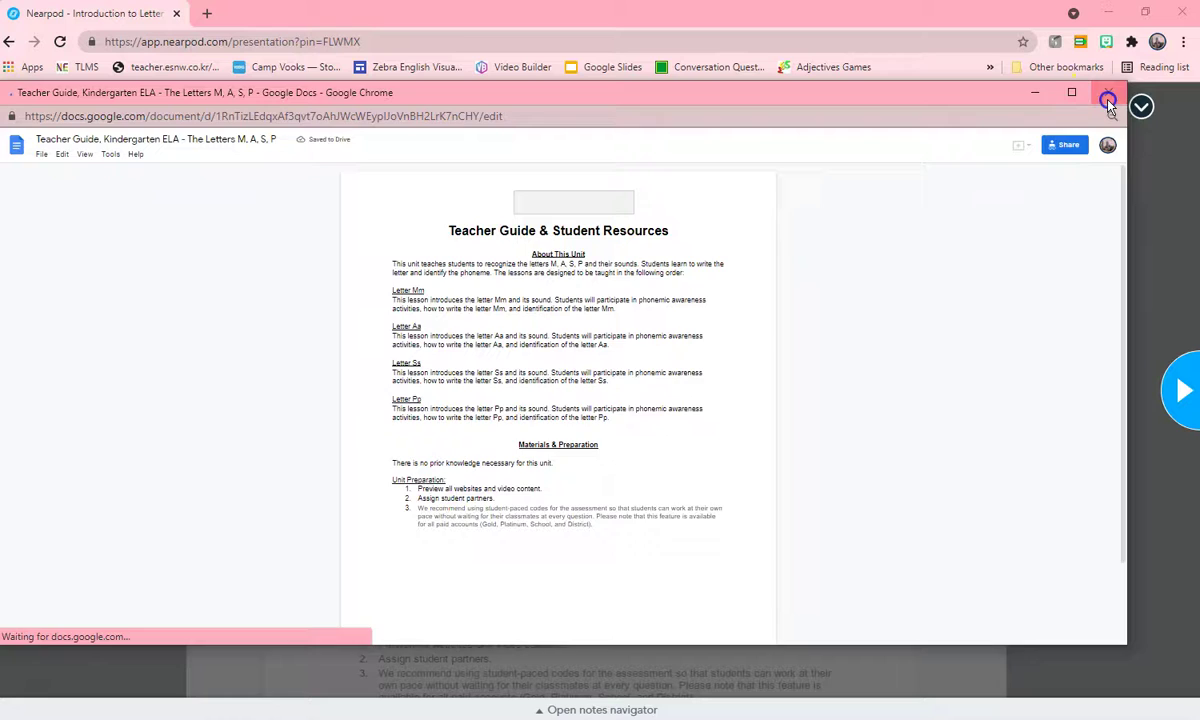
click(1108, 98)
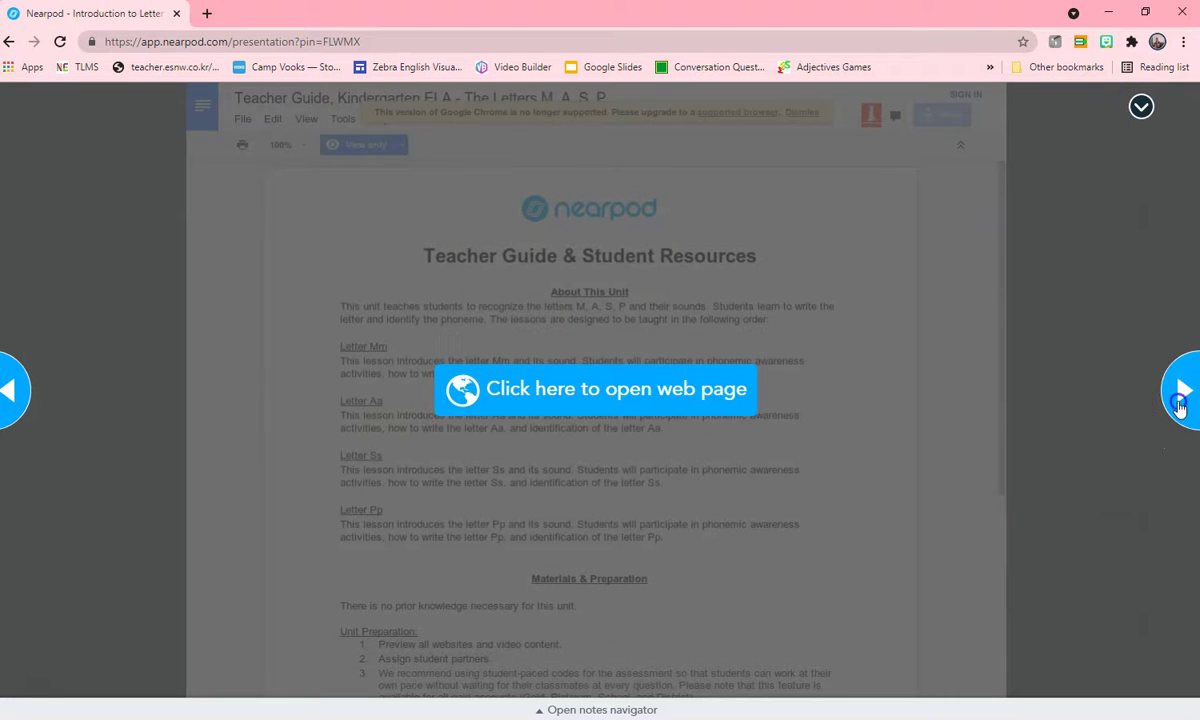
click(1179, 400)
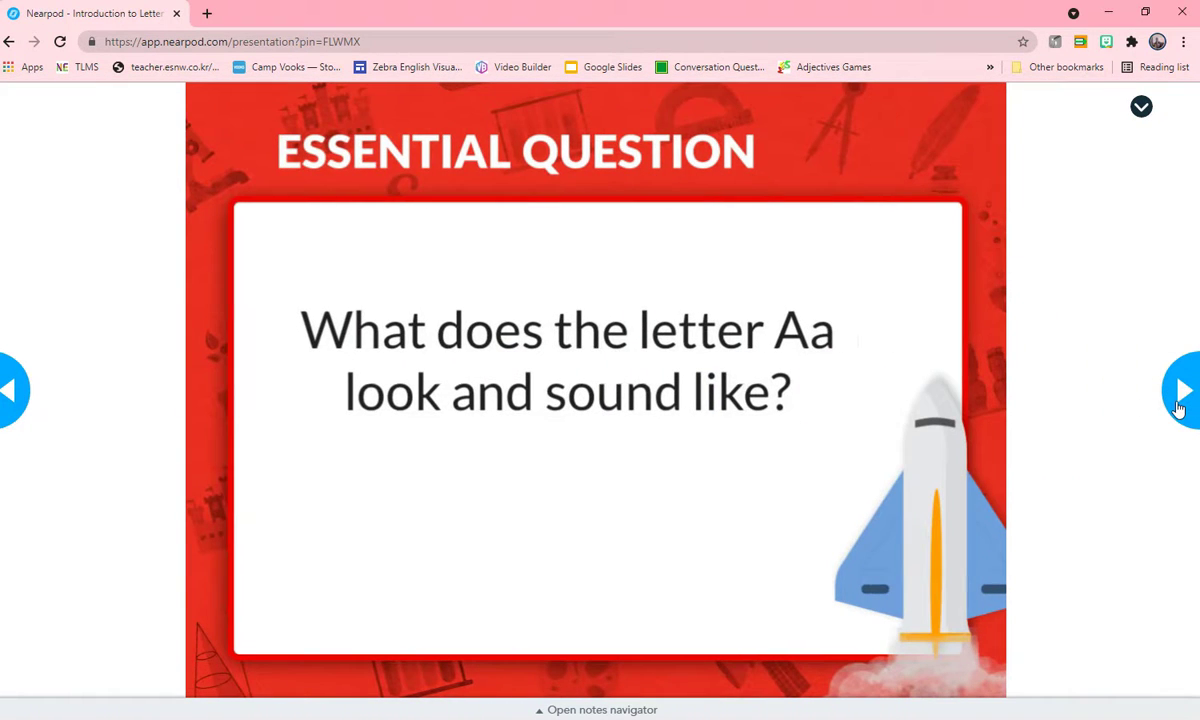
click(1178, 405)
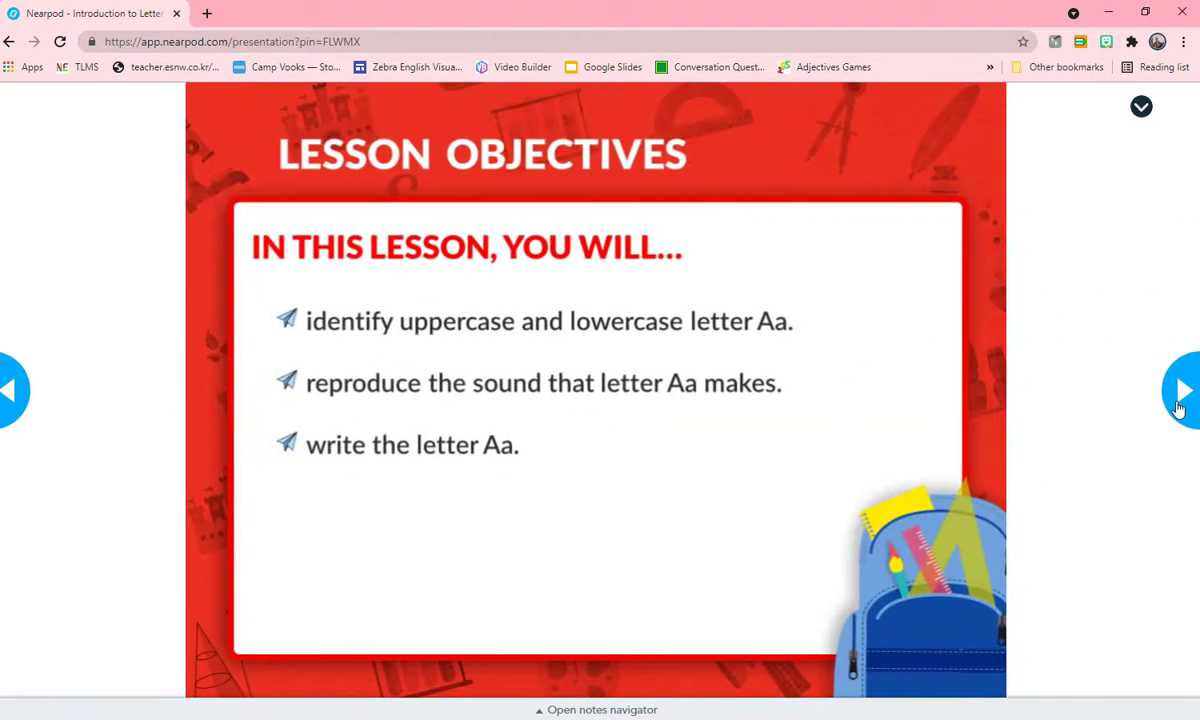
Step: Advance from the Lesson Objectives slide to the Aa tracing activity, open its image upload window and close it
click(1178, 405)
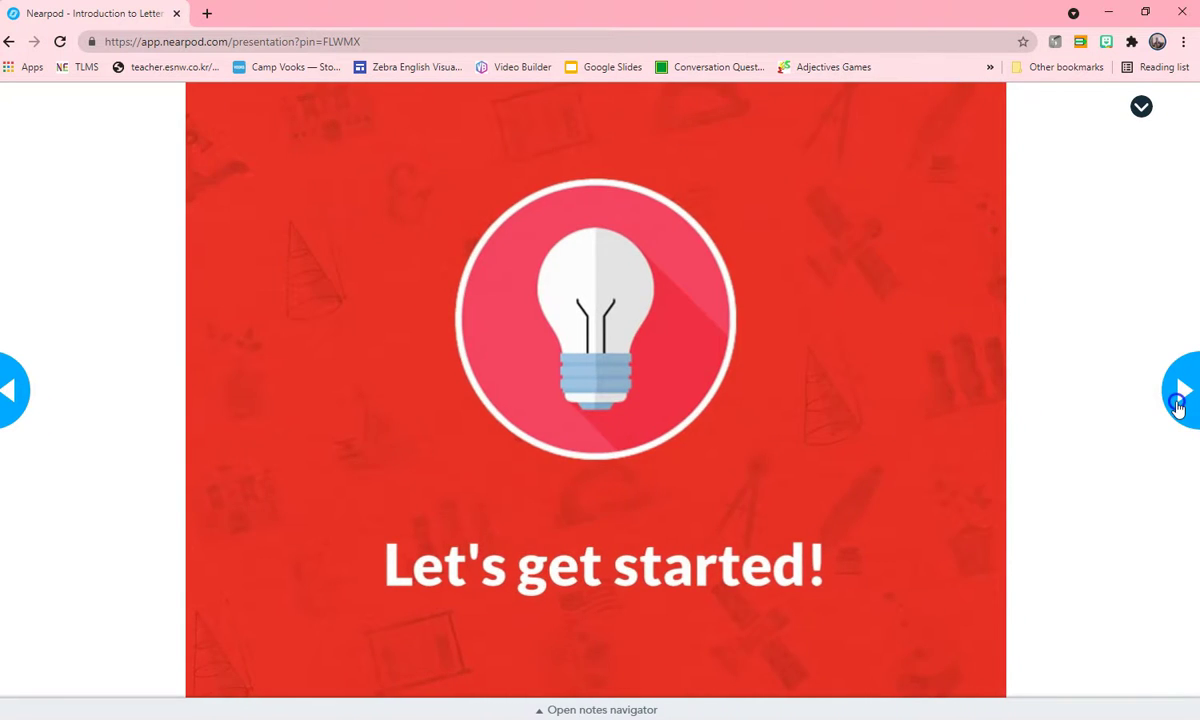
click(1178, 405)
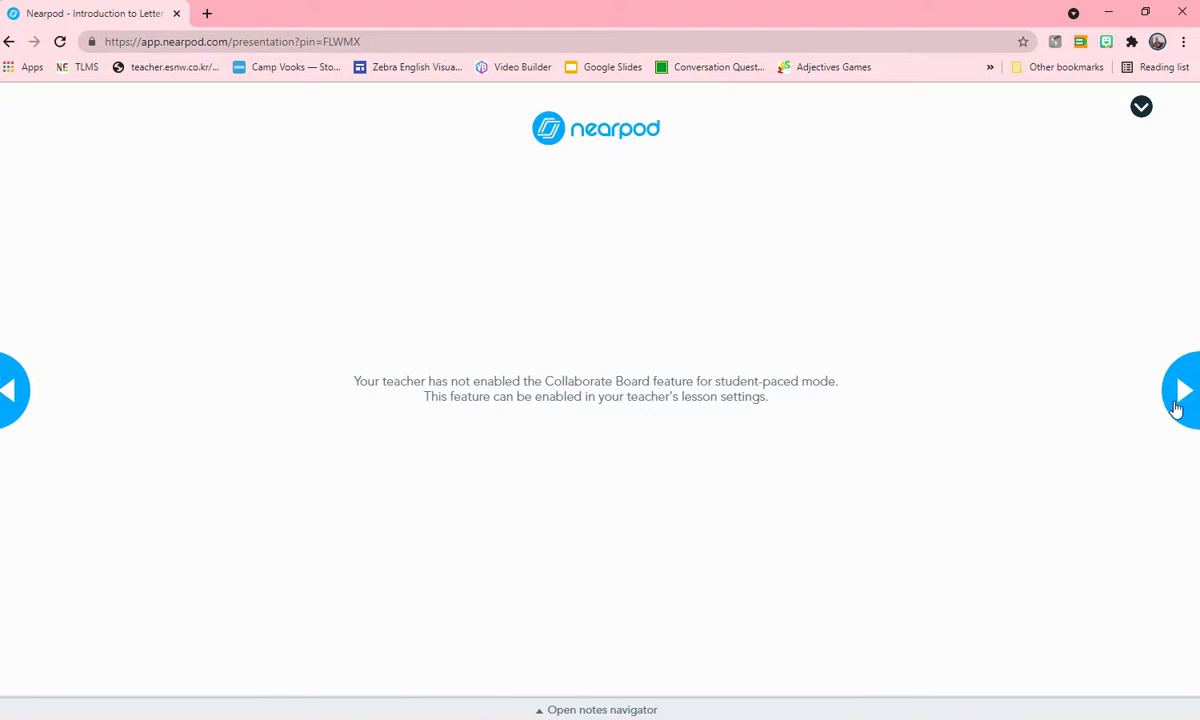
click(1176, 406)
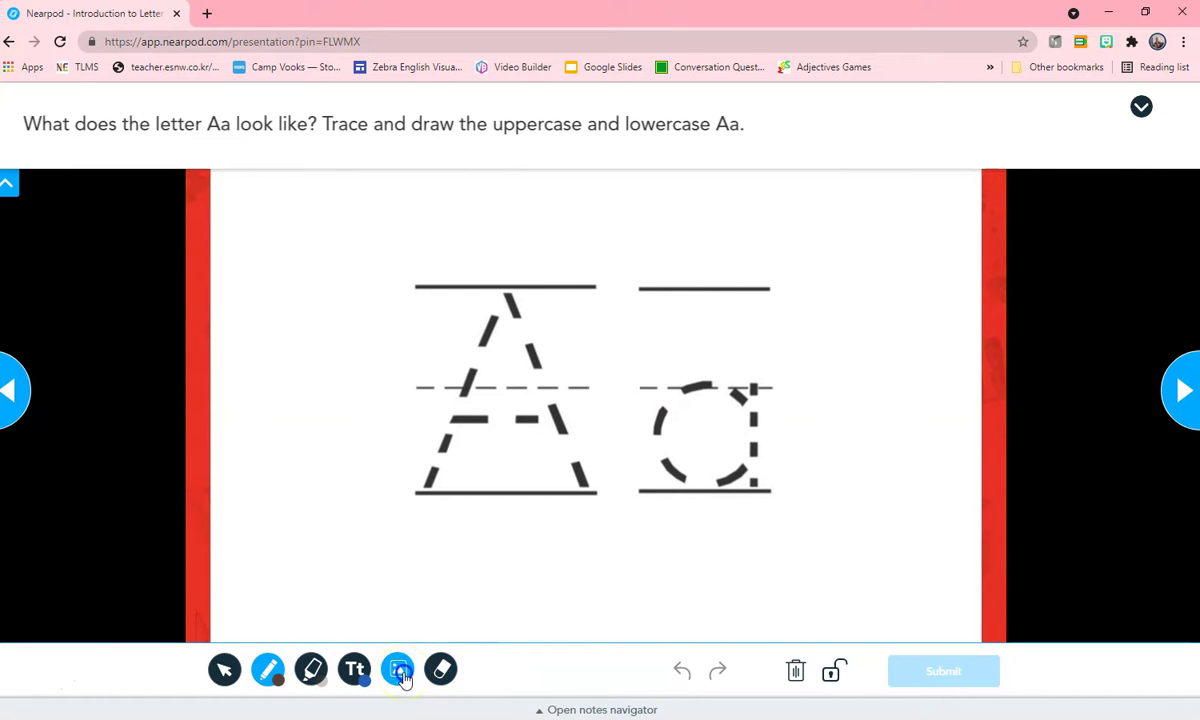
click(399, 671)
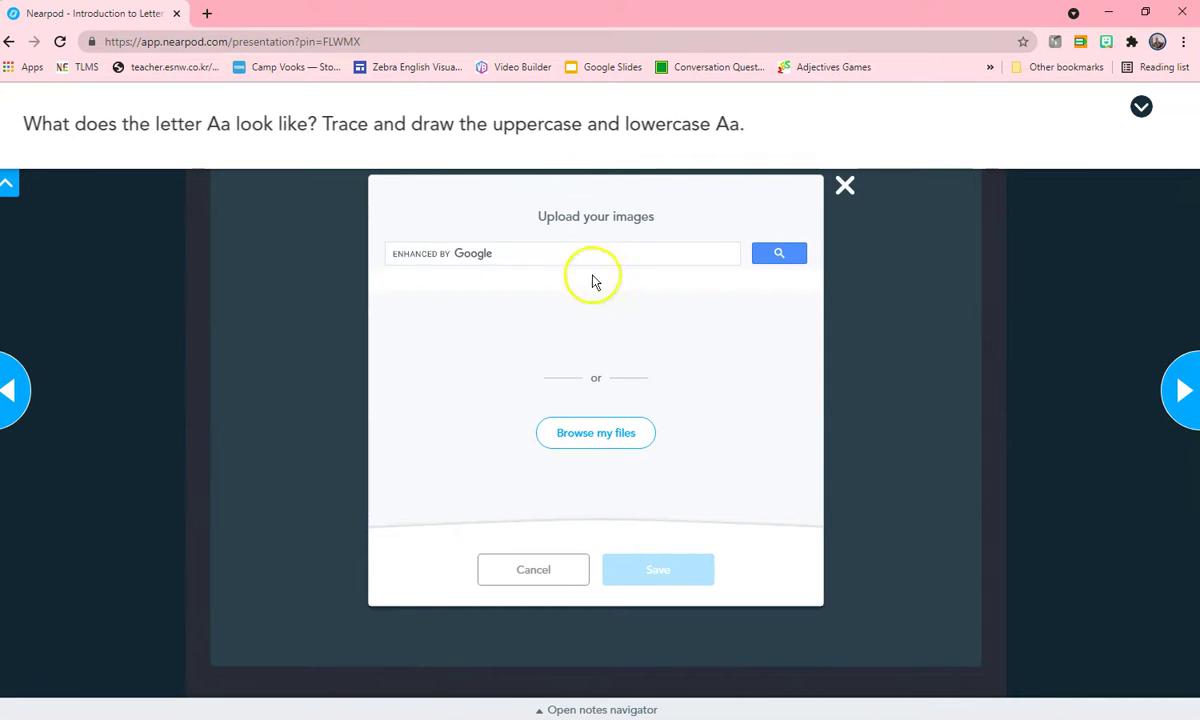
click(845, 190)
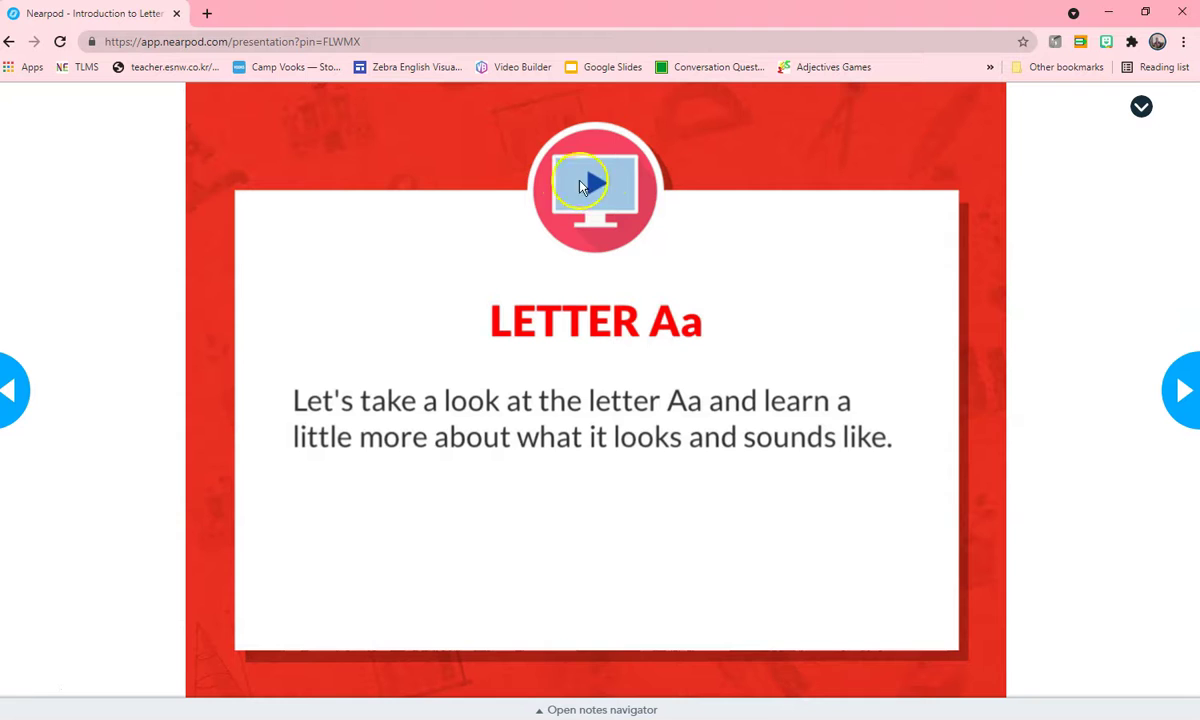
Step: Go through the Letter Aa introduction, start its video briefly, and continue past the drawing activity to the Aa picture-word slideshow
click(1190, 391)
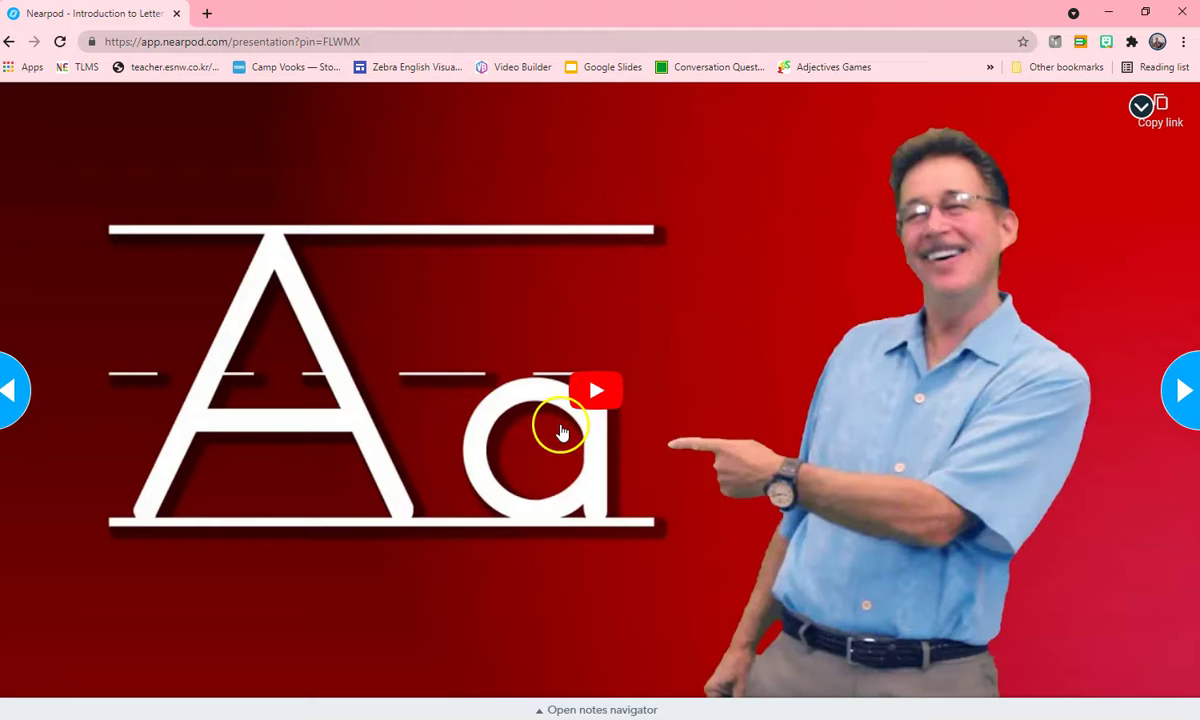
click(590, 393)
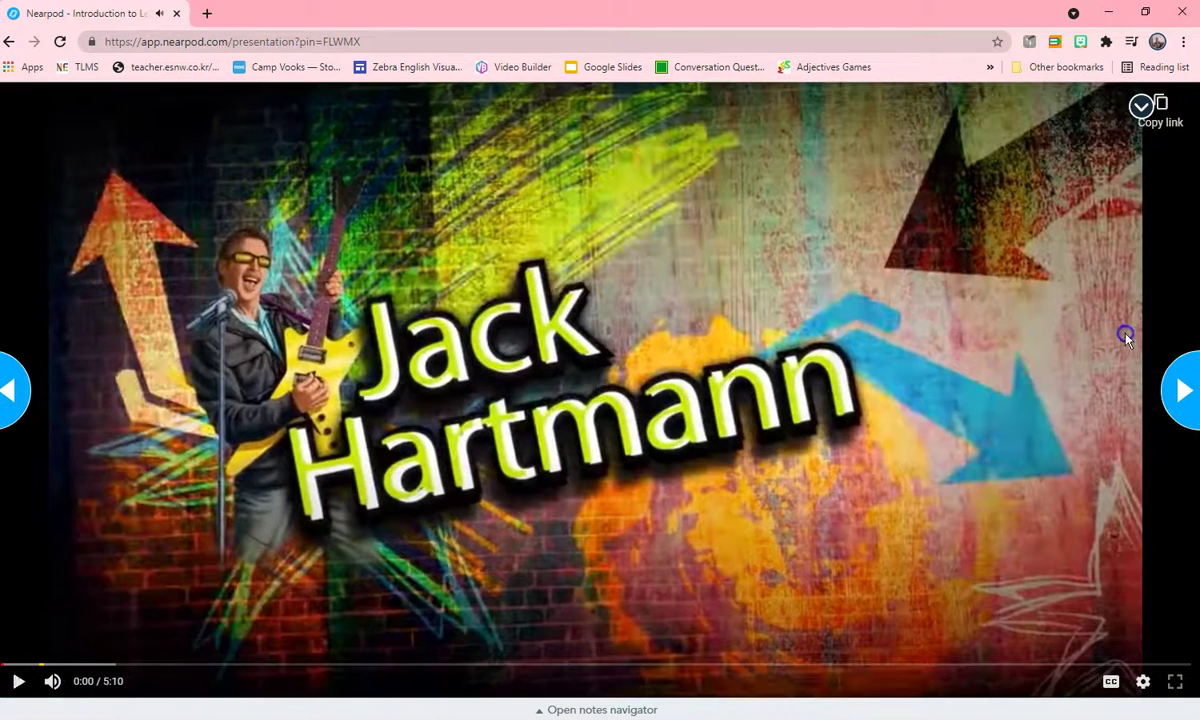
click(1180, 390)
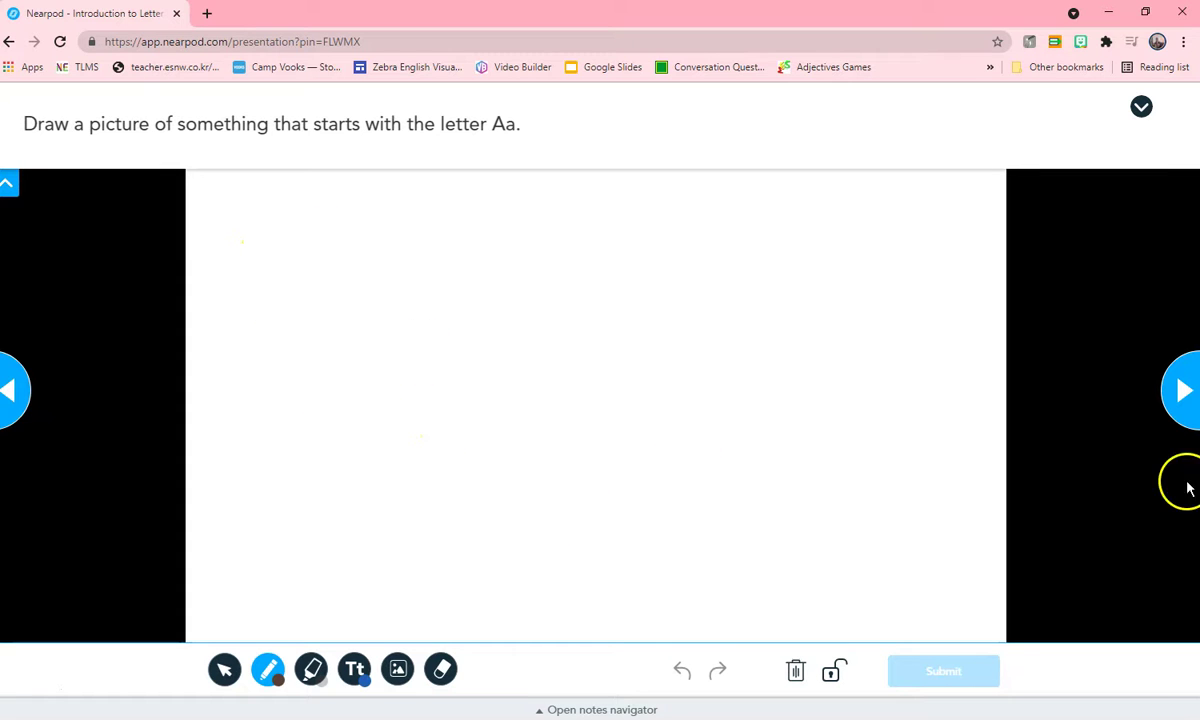
click(1180, 418)
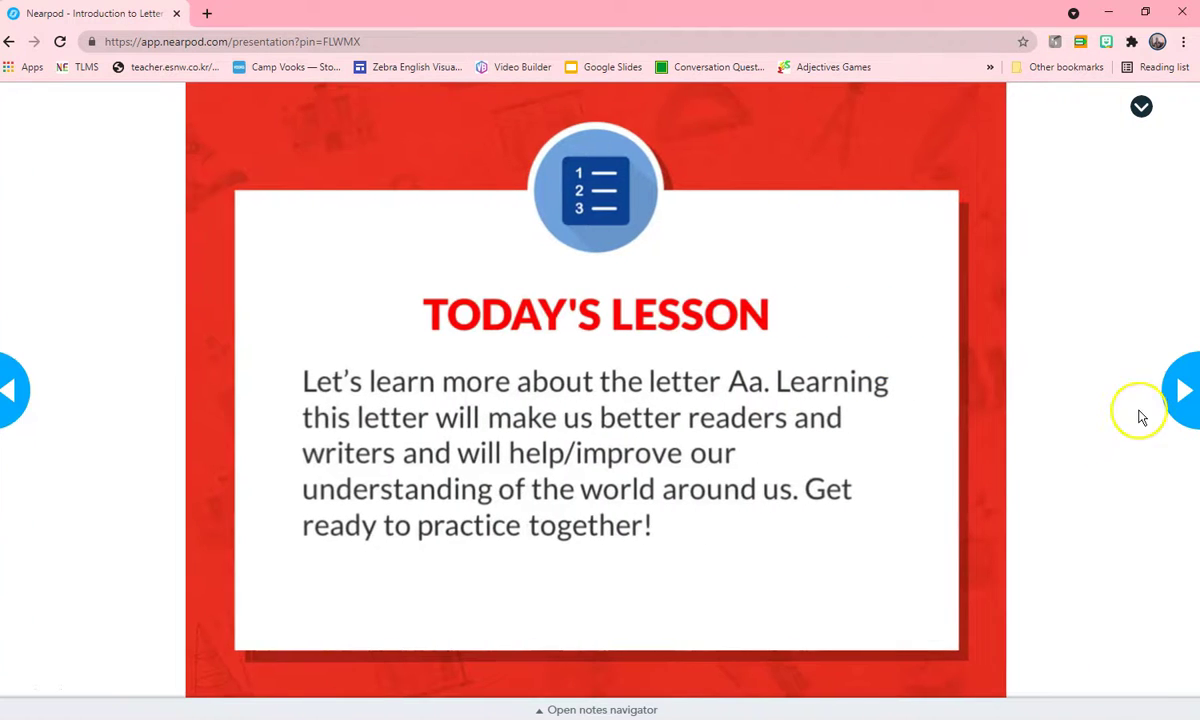
click(1188, 395)
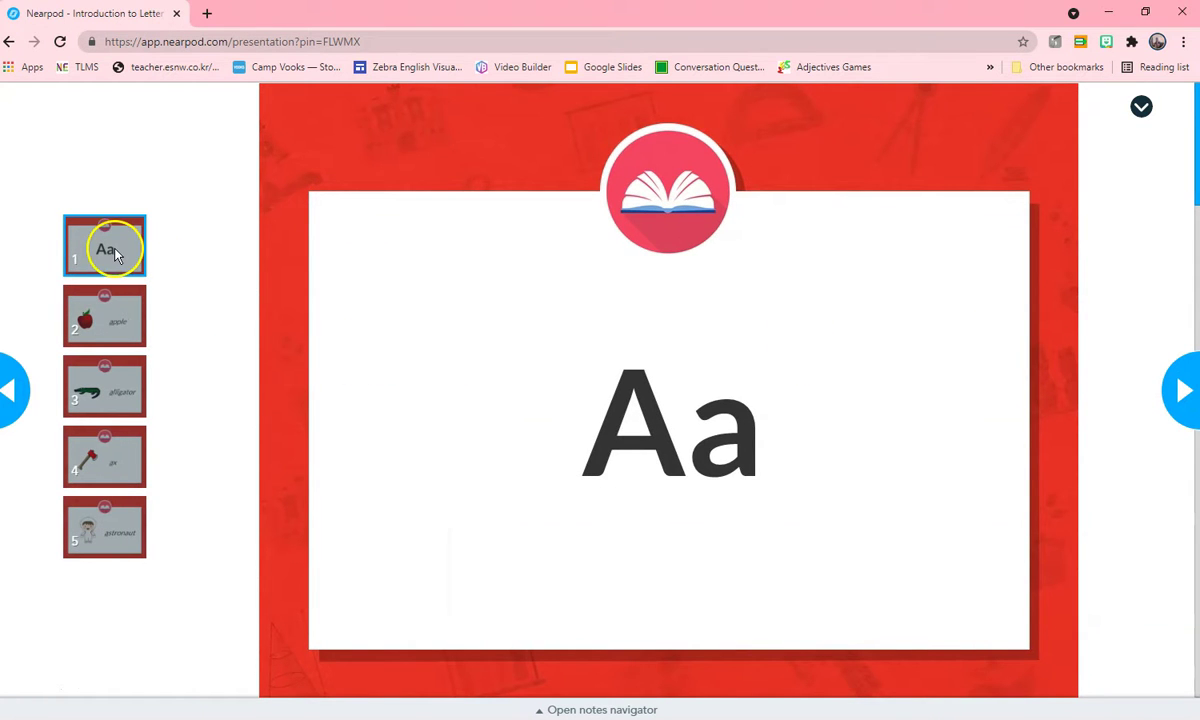
Step: View the apple, alligator, ax and astronaut slides of the picture-word slideshow
click(106, 316)
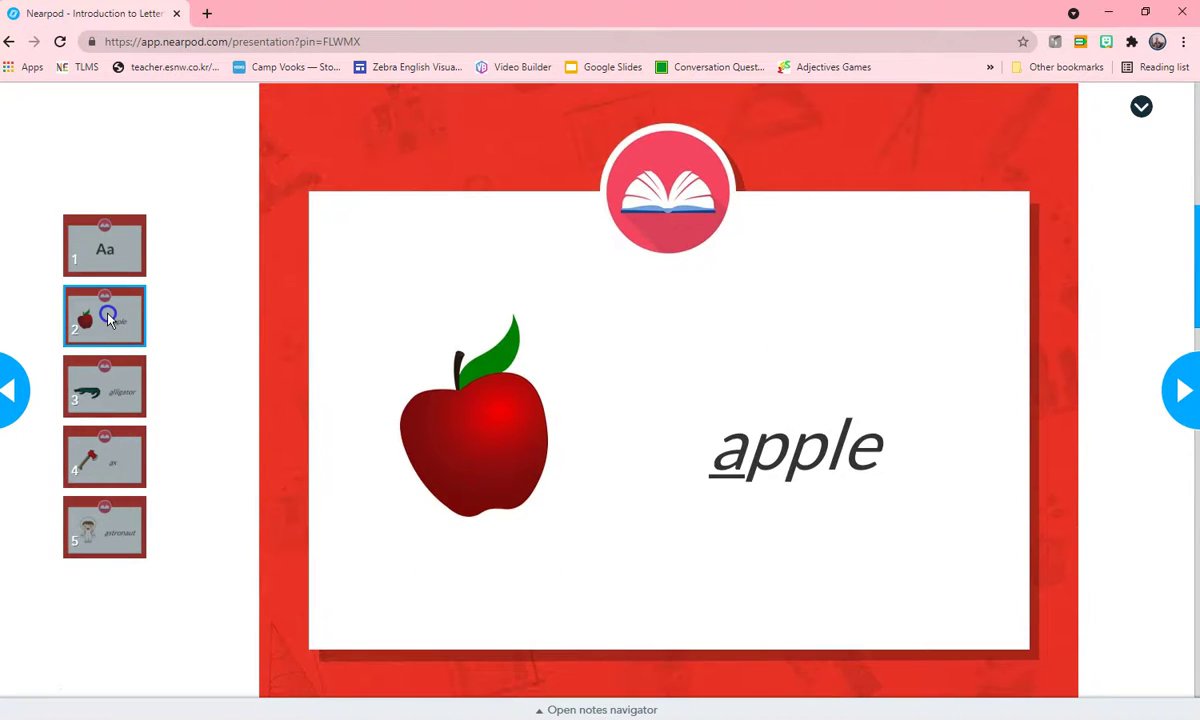
click(98, 397)
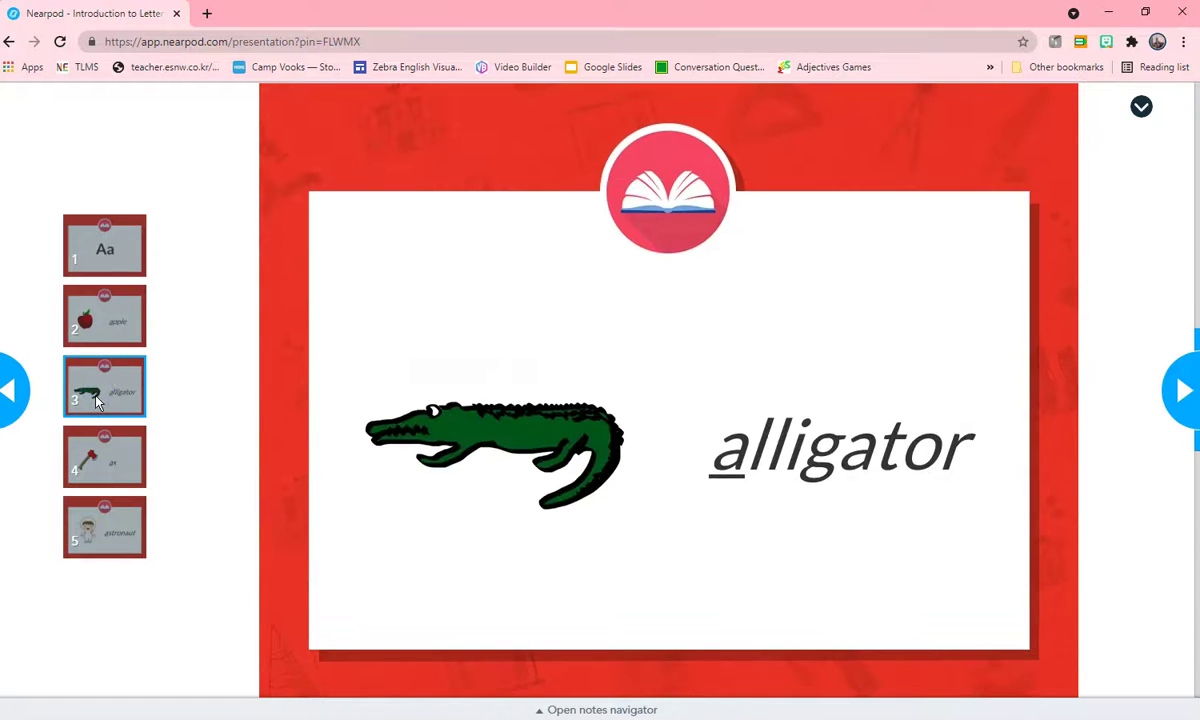
click(95, 465)
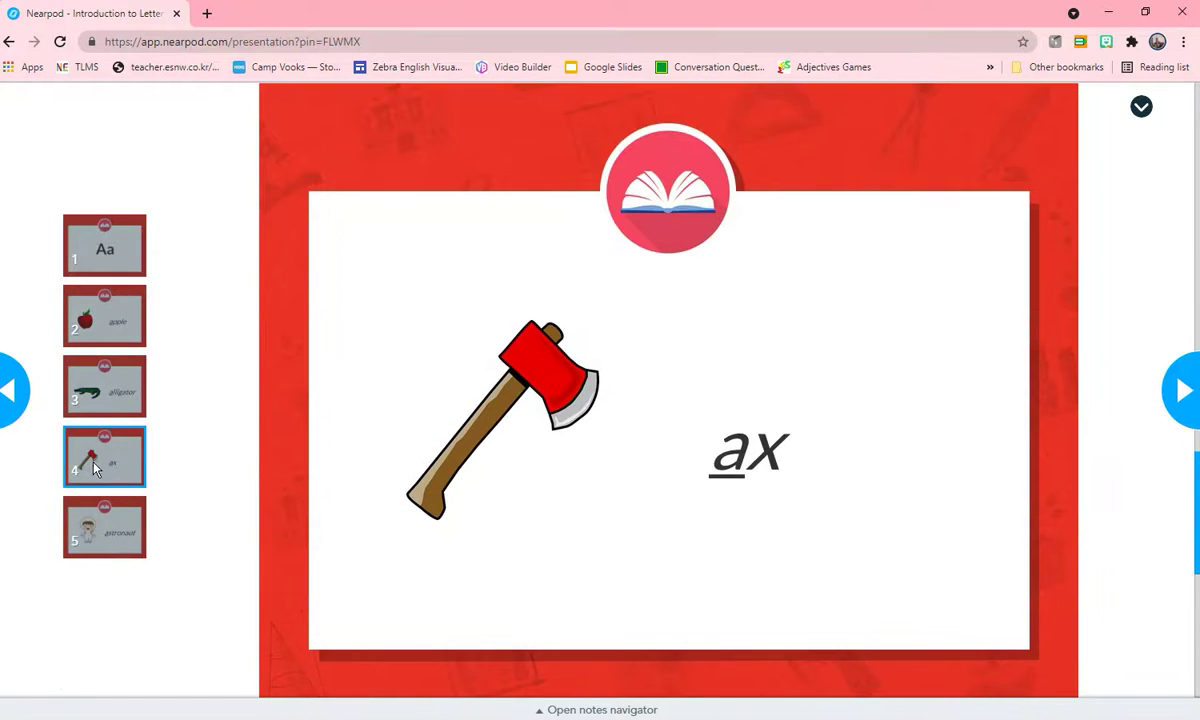
click(105, 527)
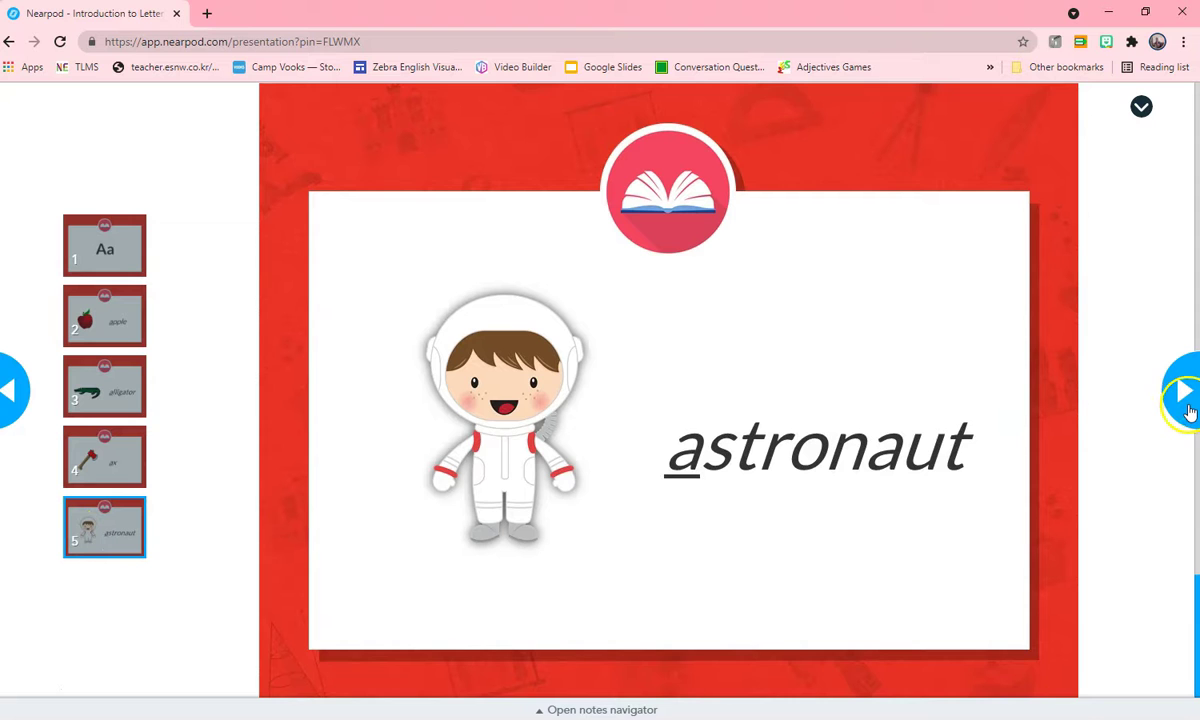
Step: Advance from the slideshow through the skywriting, circling, Think-Pair-Share and letter-writing activities to quiz question 2
click(1184, 392)
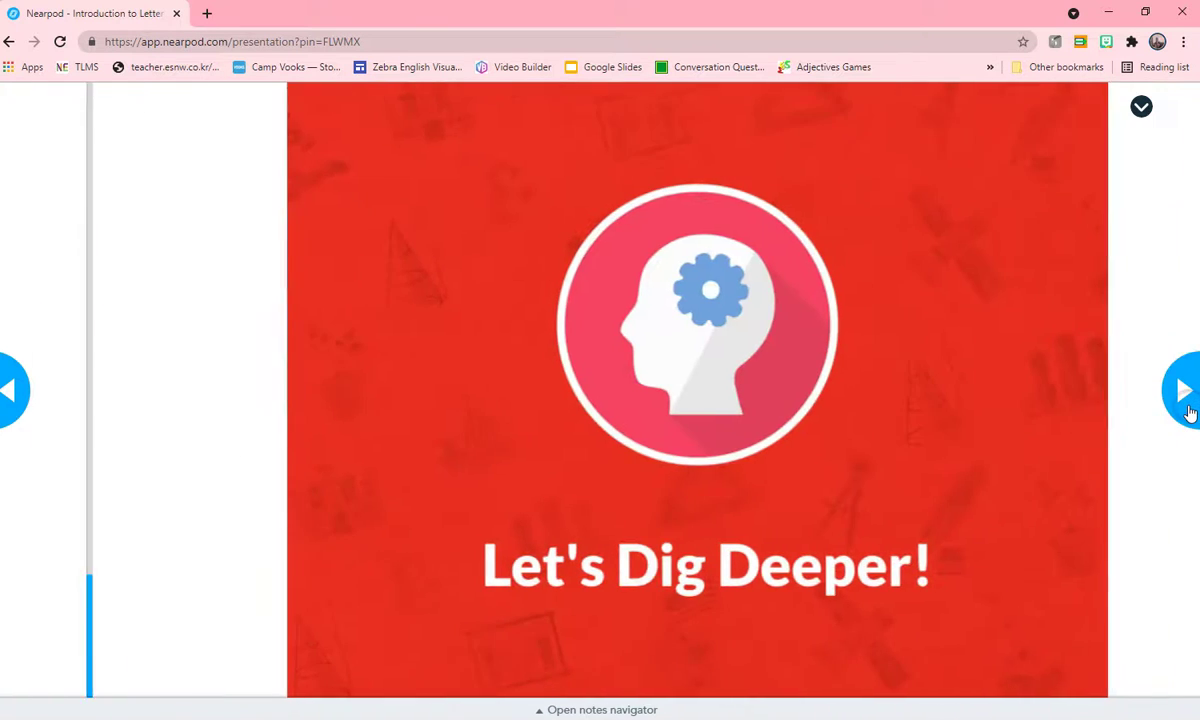
click(1186, 405)
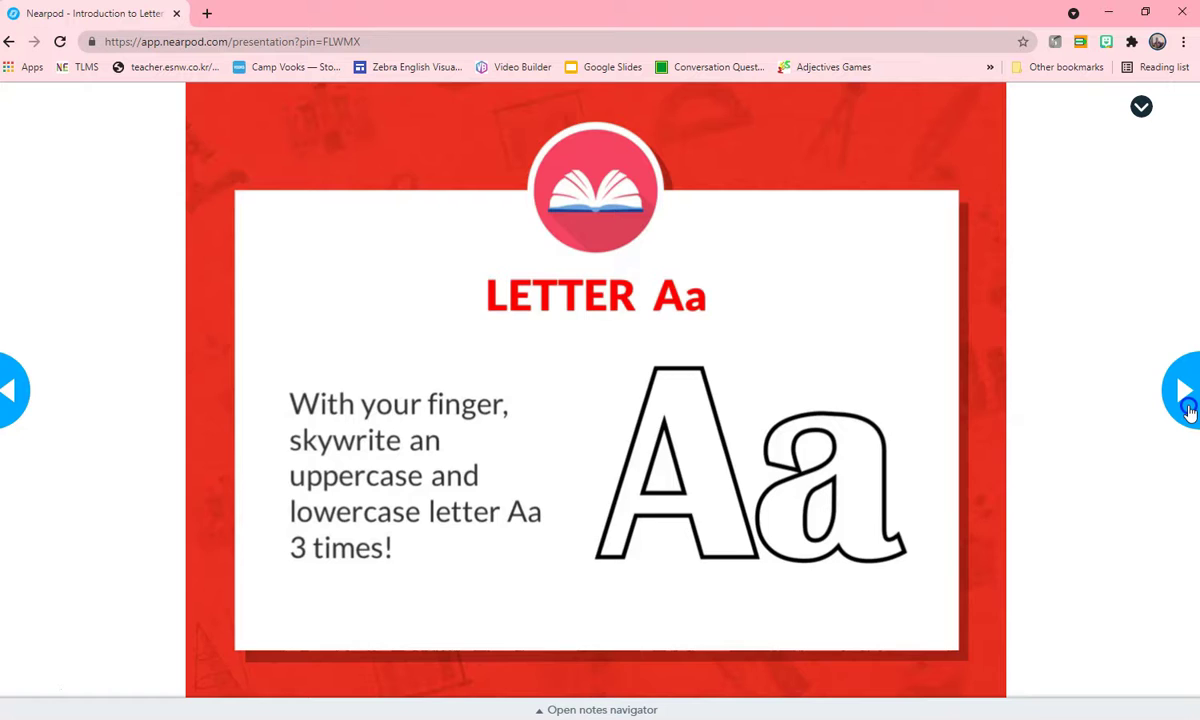
click(1187, 408)
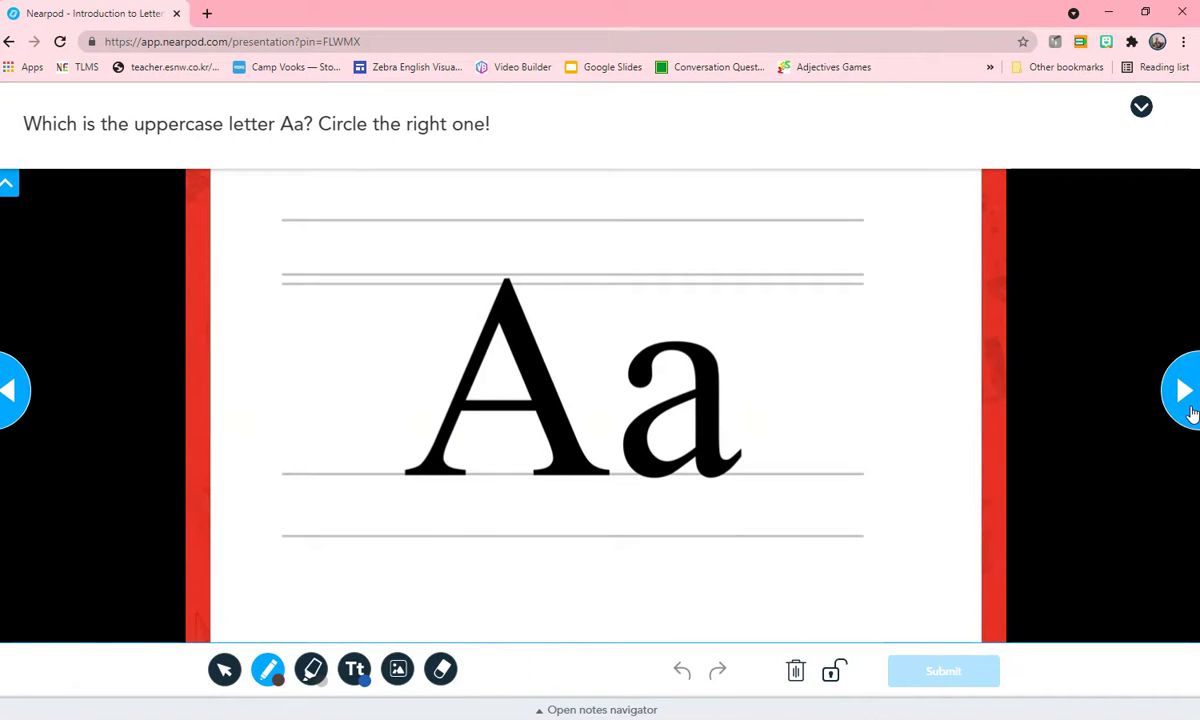
click(1188, 410)
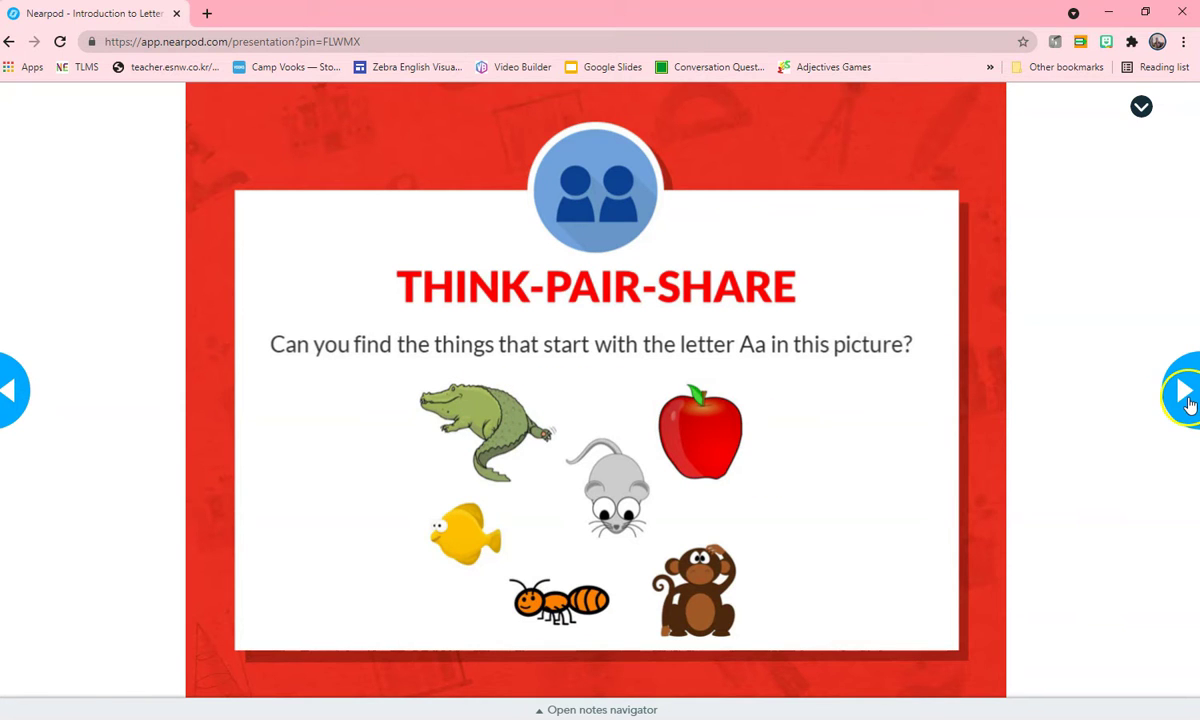
click(1186, 396)
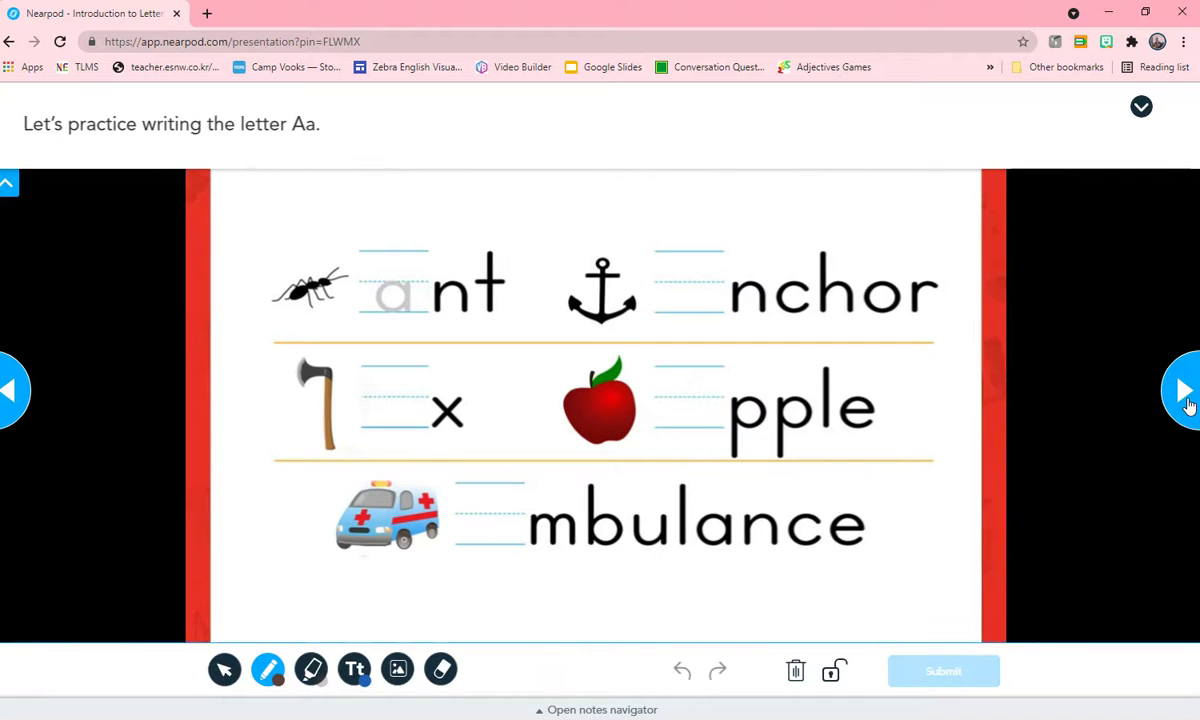
click(1187, 398)
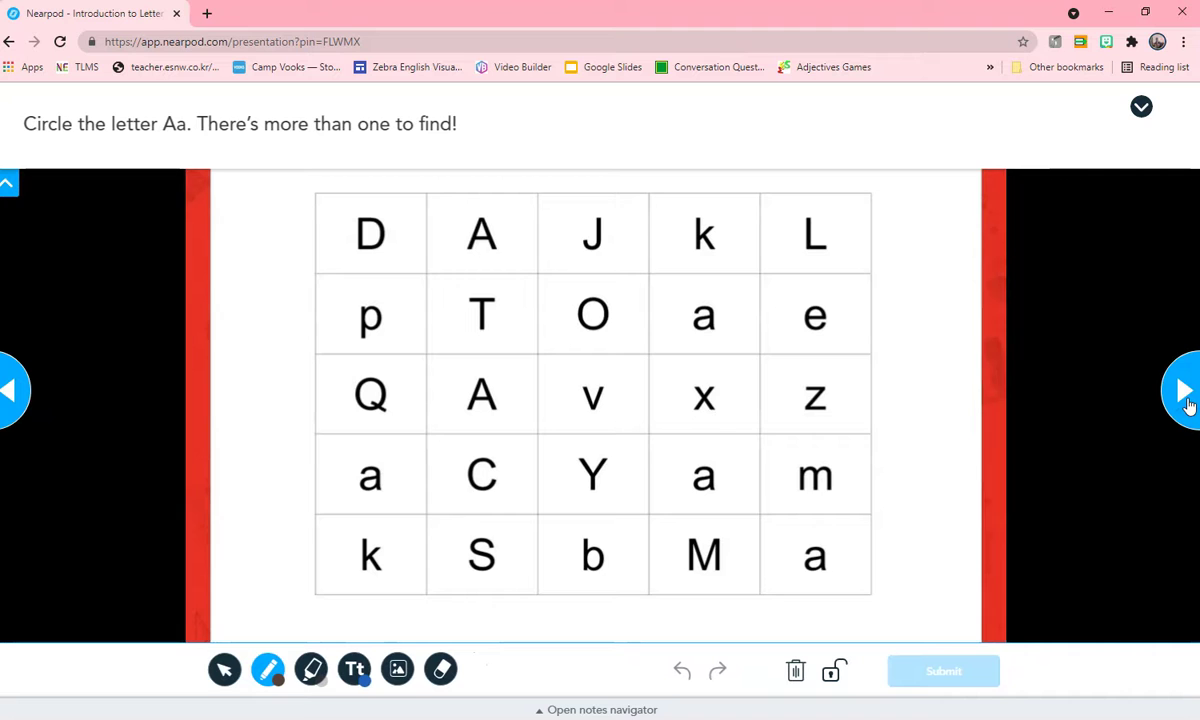
click(1187, 403)
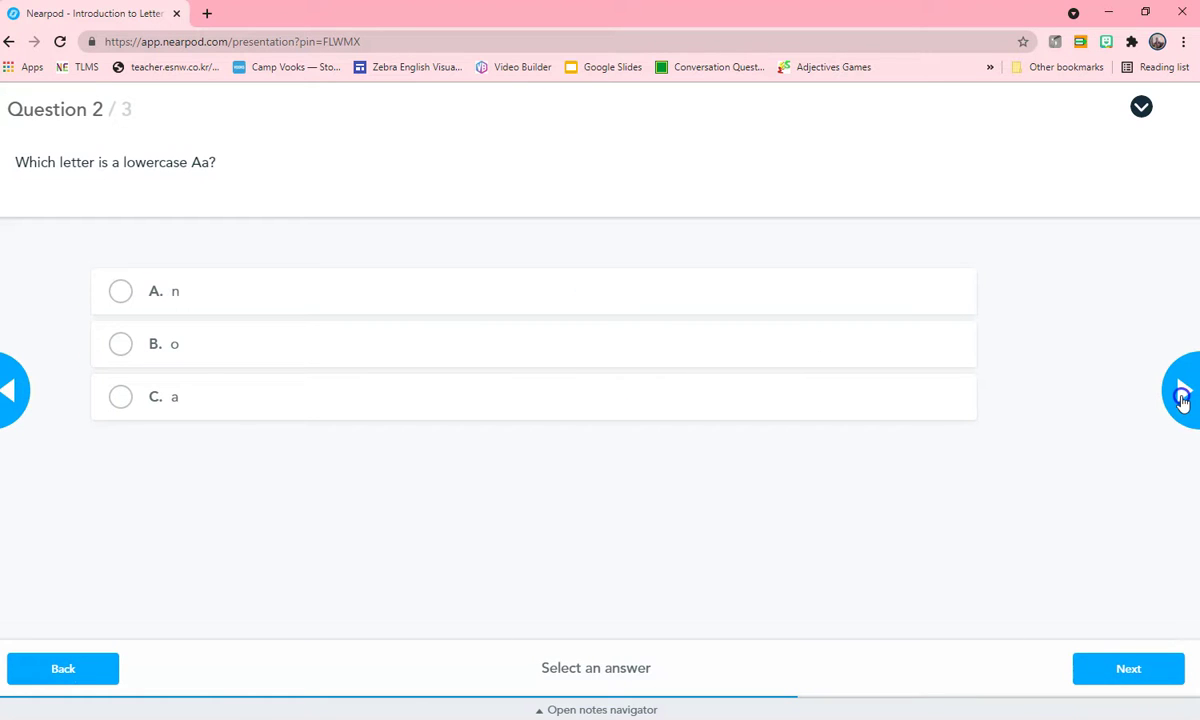
Step: Answer "a" for the lowercase letter and "ambulance" for the word starting with Aa, and submit the quiz despite the unanswered question
click(117, 399)
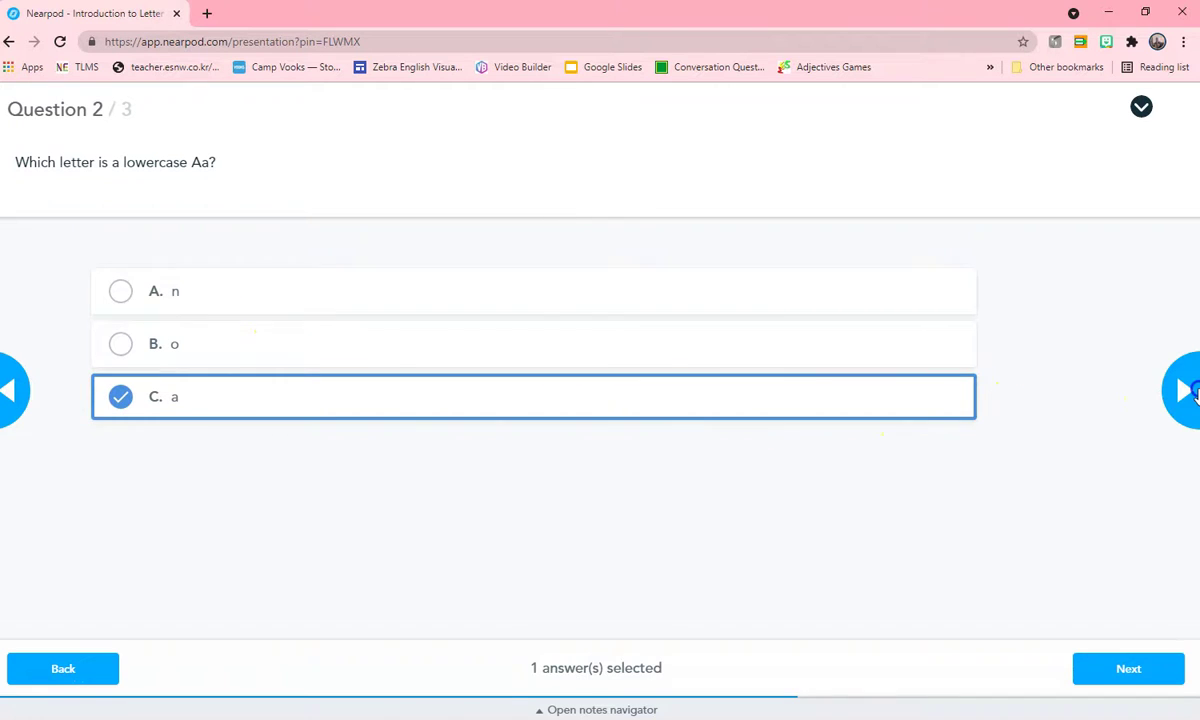
click(1172, 392)
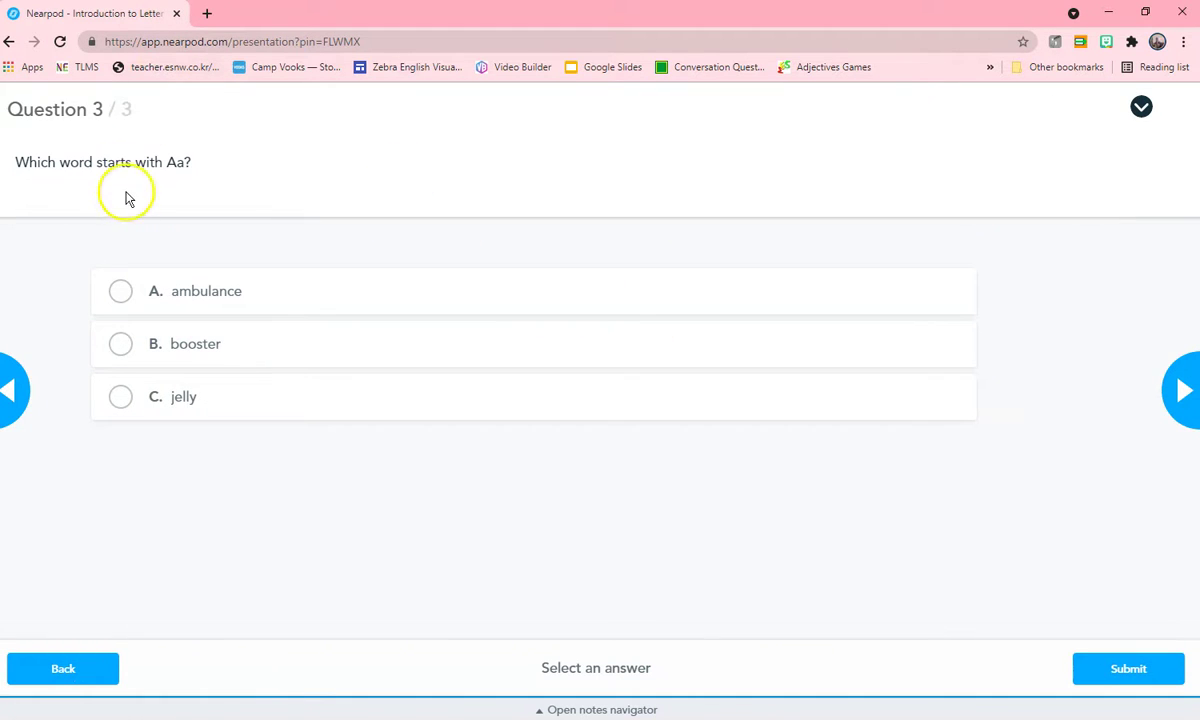
click(119, 292)
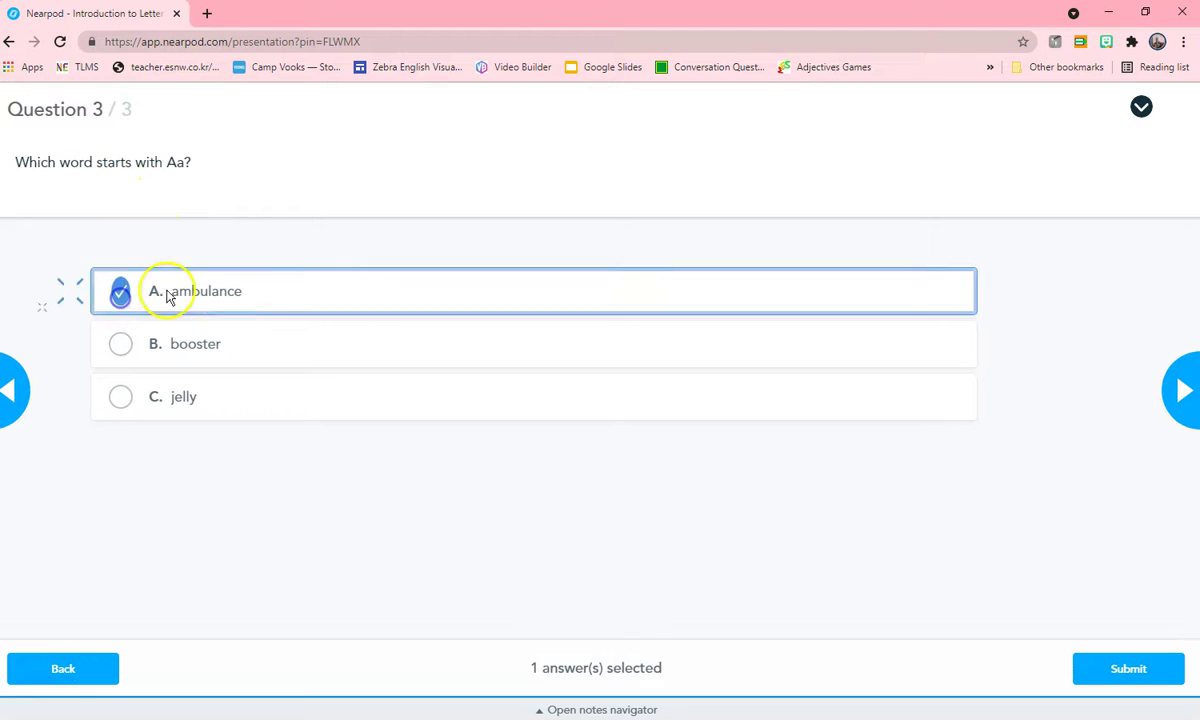
click(1181, 396)
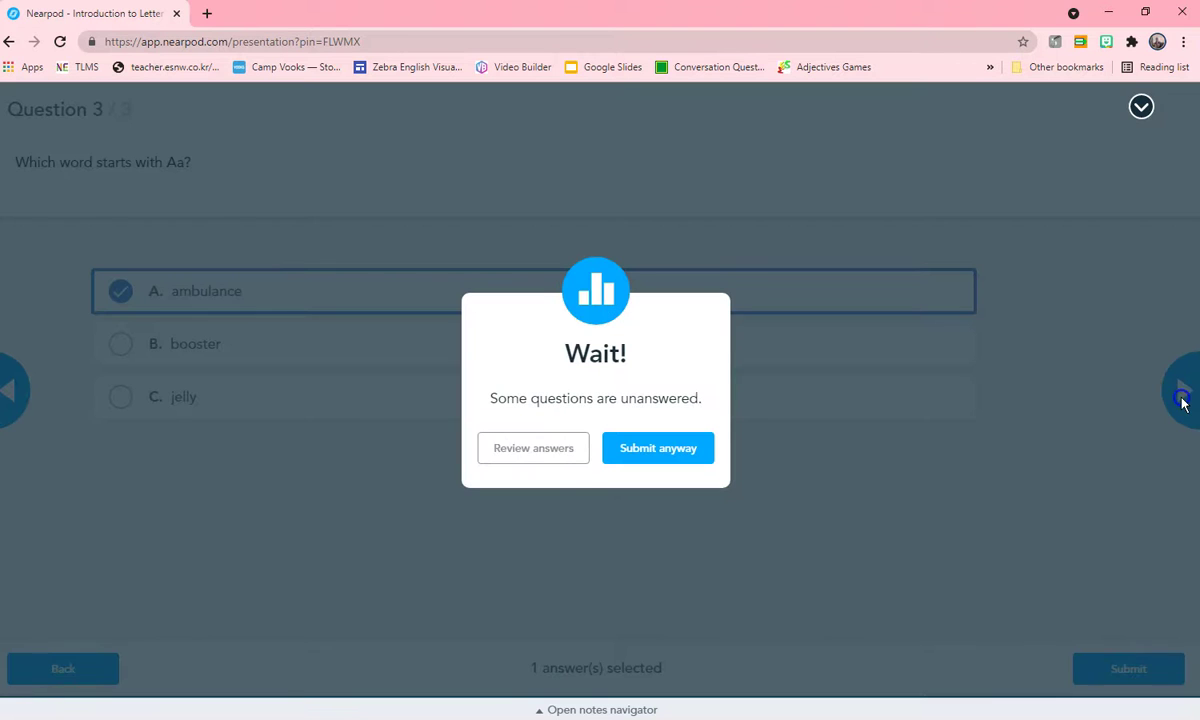
click(630, 452)
click(553, 393)
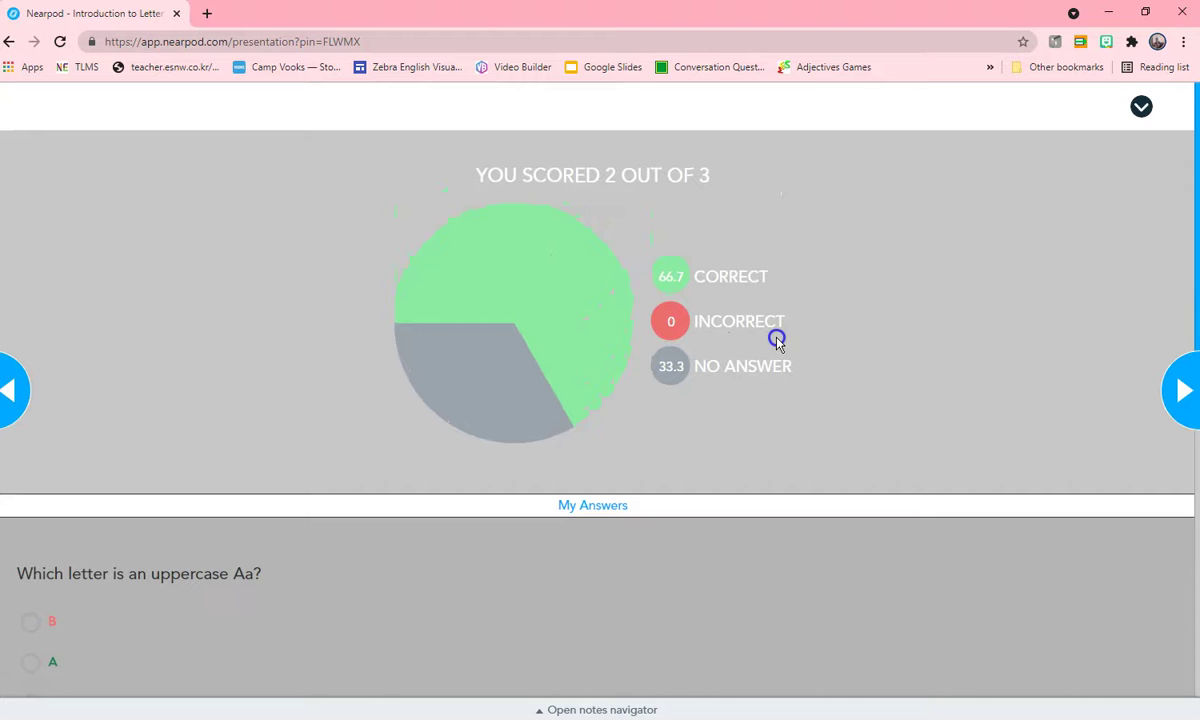
Step: Return to the quiz, answer "A" for the uppercase letter question, and submit the quiz again with the other answers kept
click(292, 272)
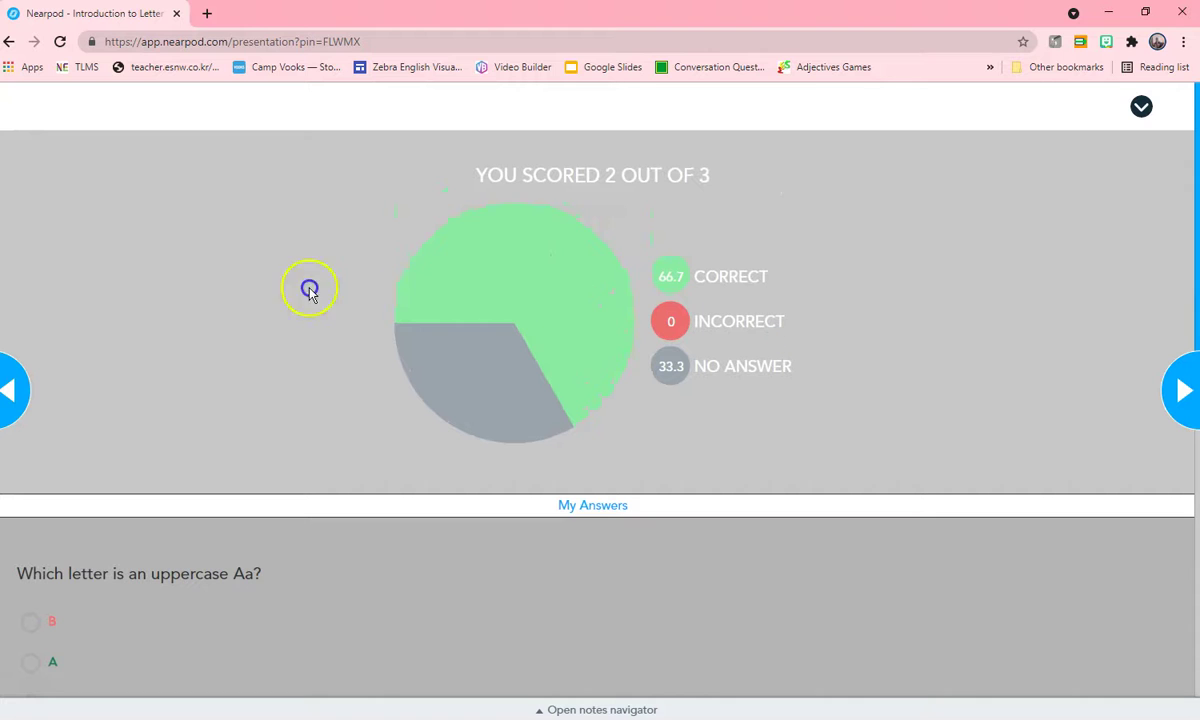
click(18, 386)
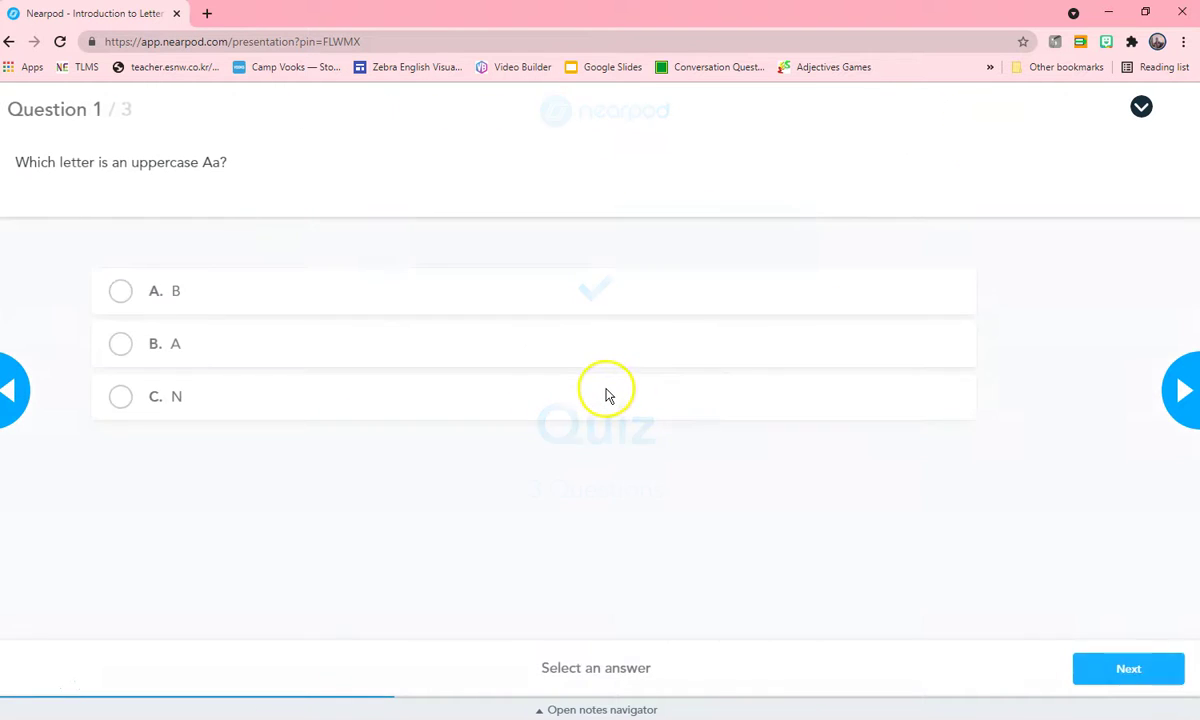
click(116, 344)
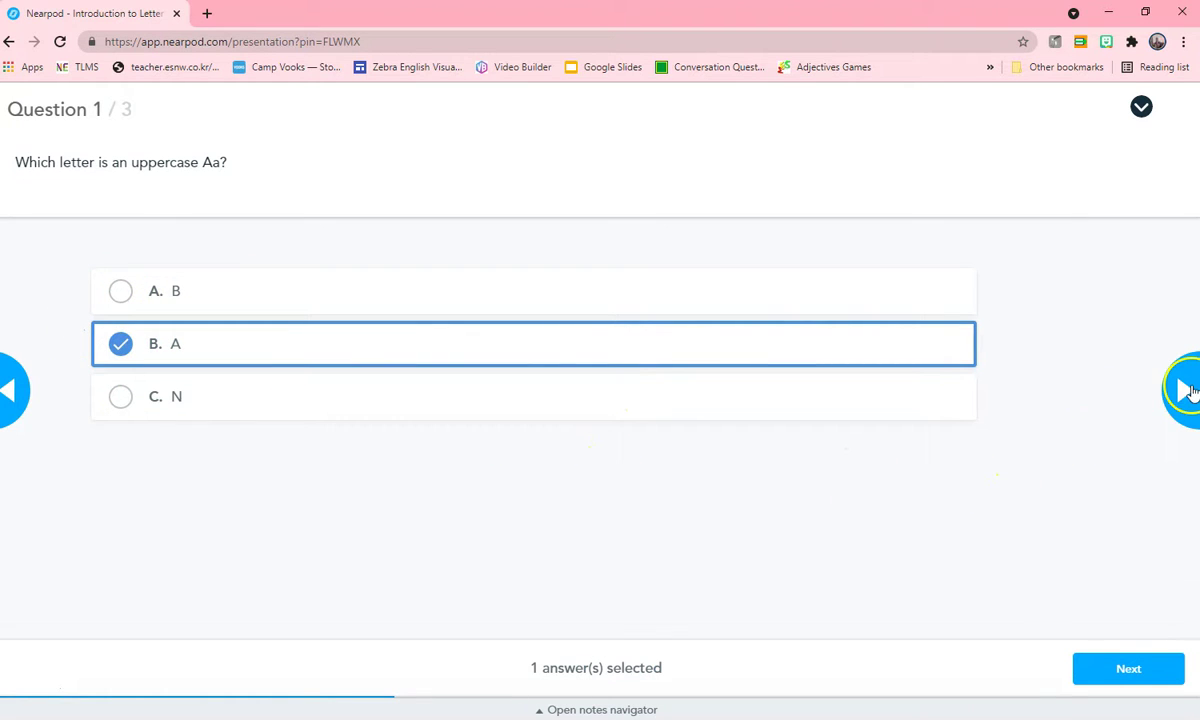
click(1187, 392)
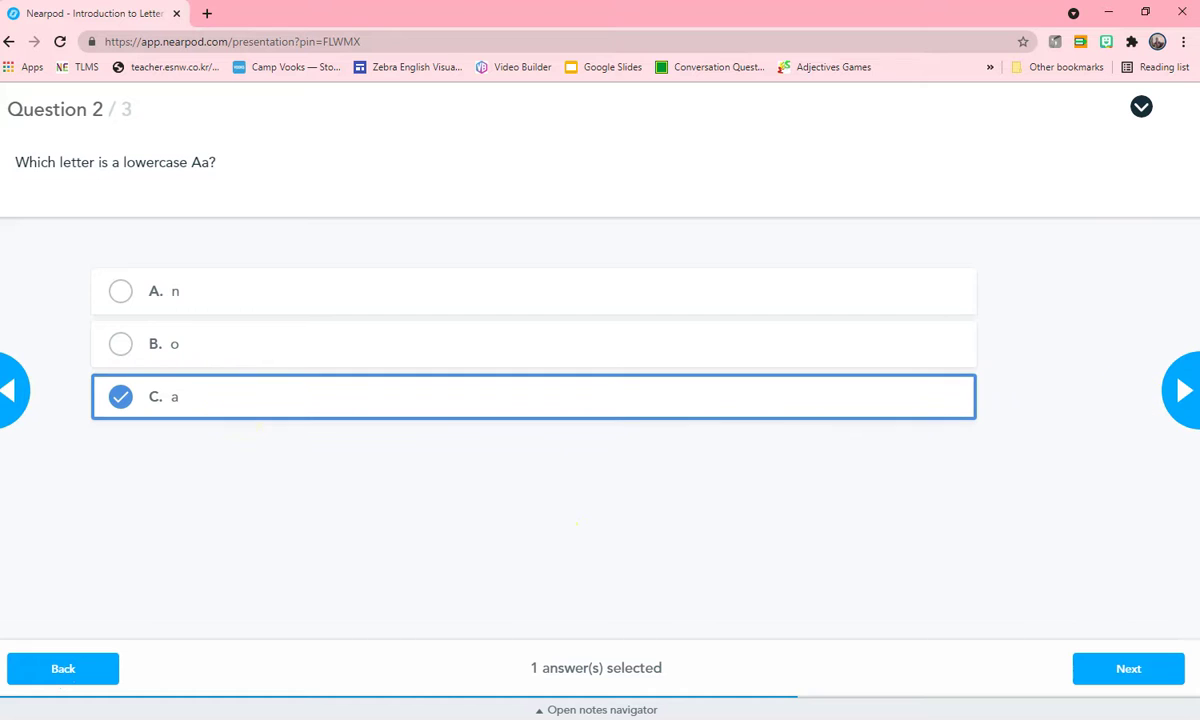
click(12, 400)
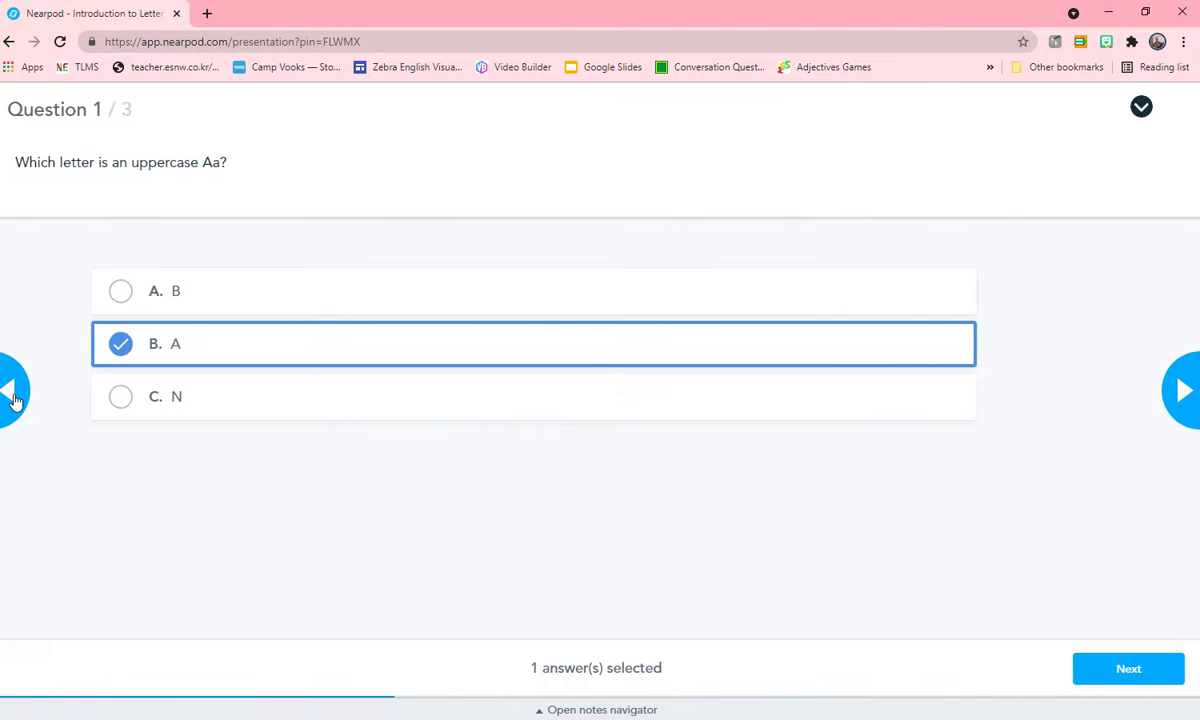
click(1115, 680)
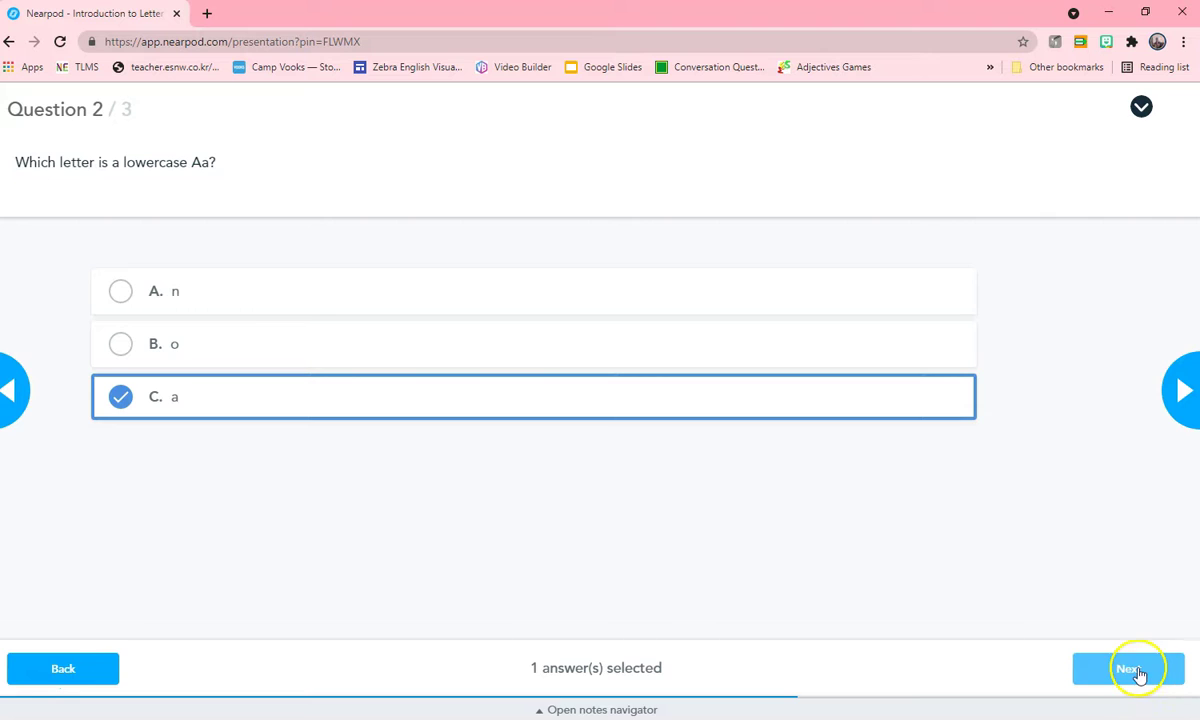
click(1135, 676)
click(1131, 677)
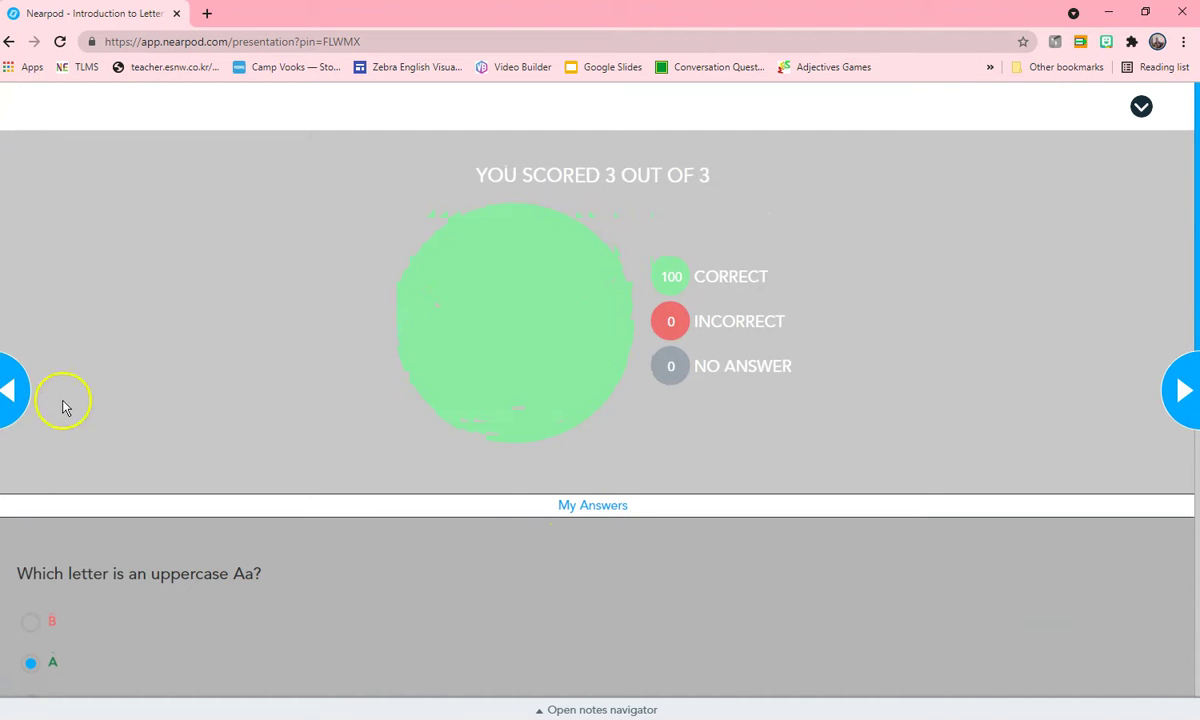
Step: Go back from the quiz results to the "Let's try on our own!" slide
click(7, 392)
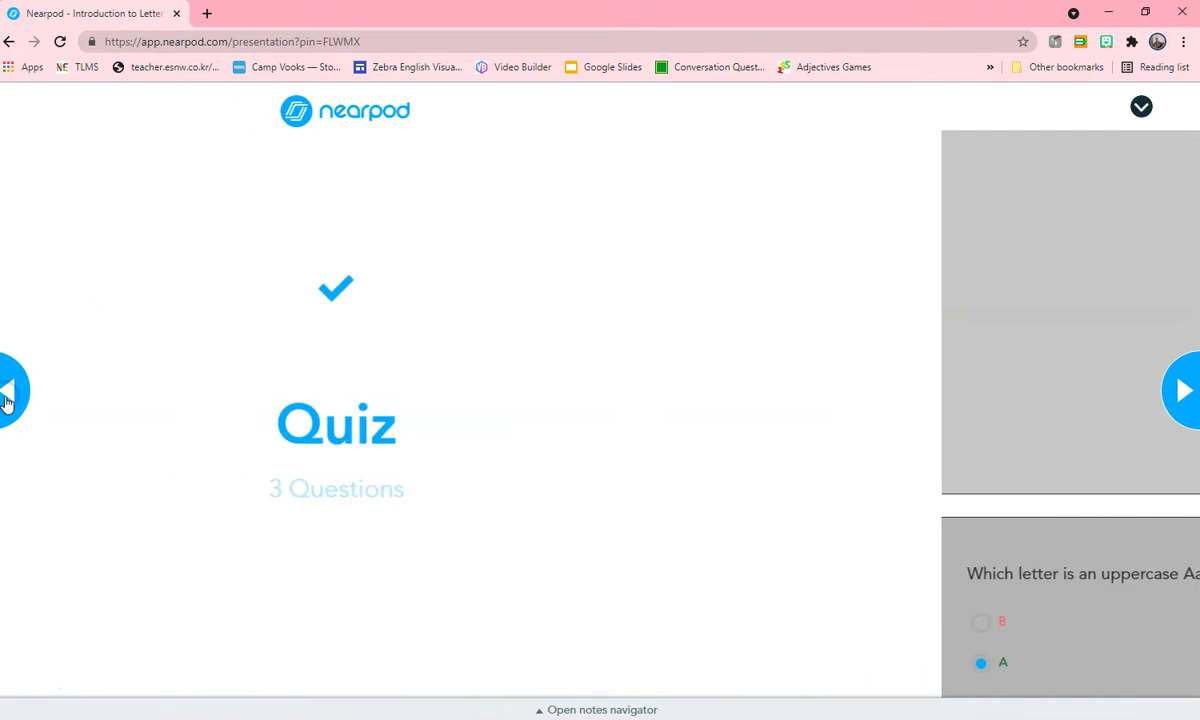
click(7, 392)
click(7, 392)
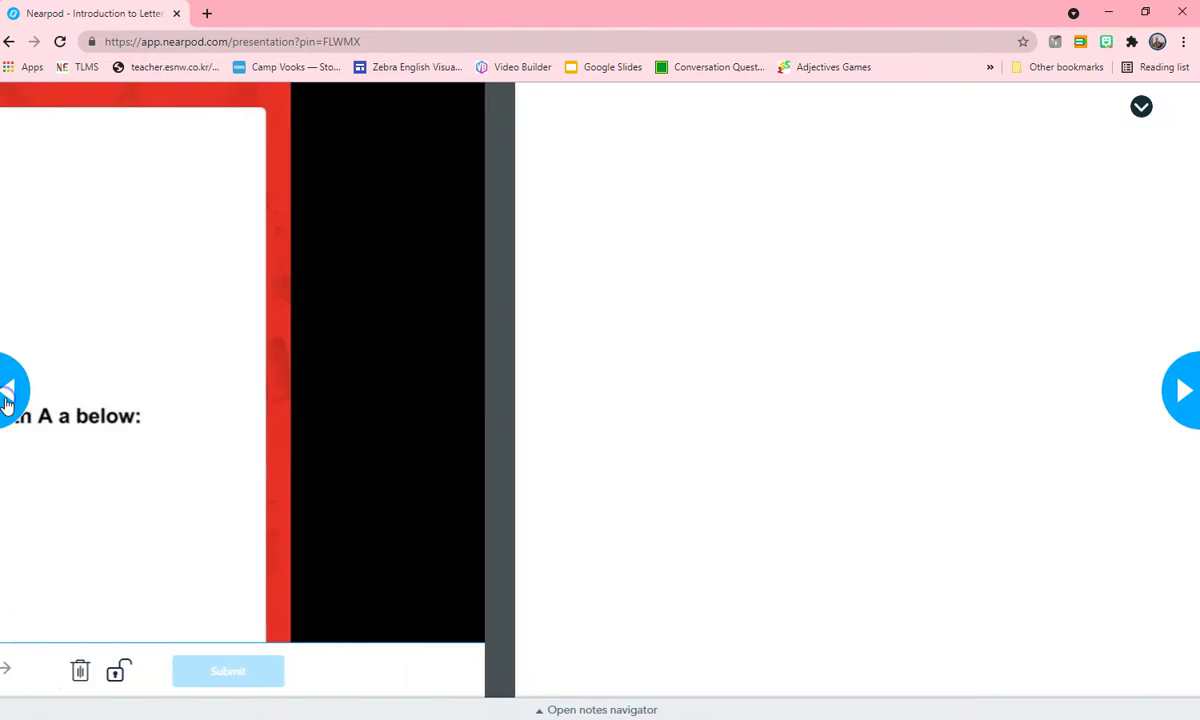
click(7, 392)
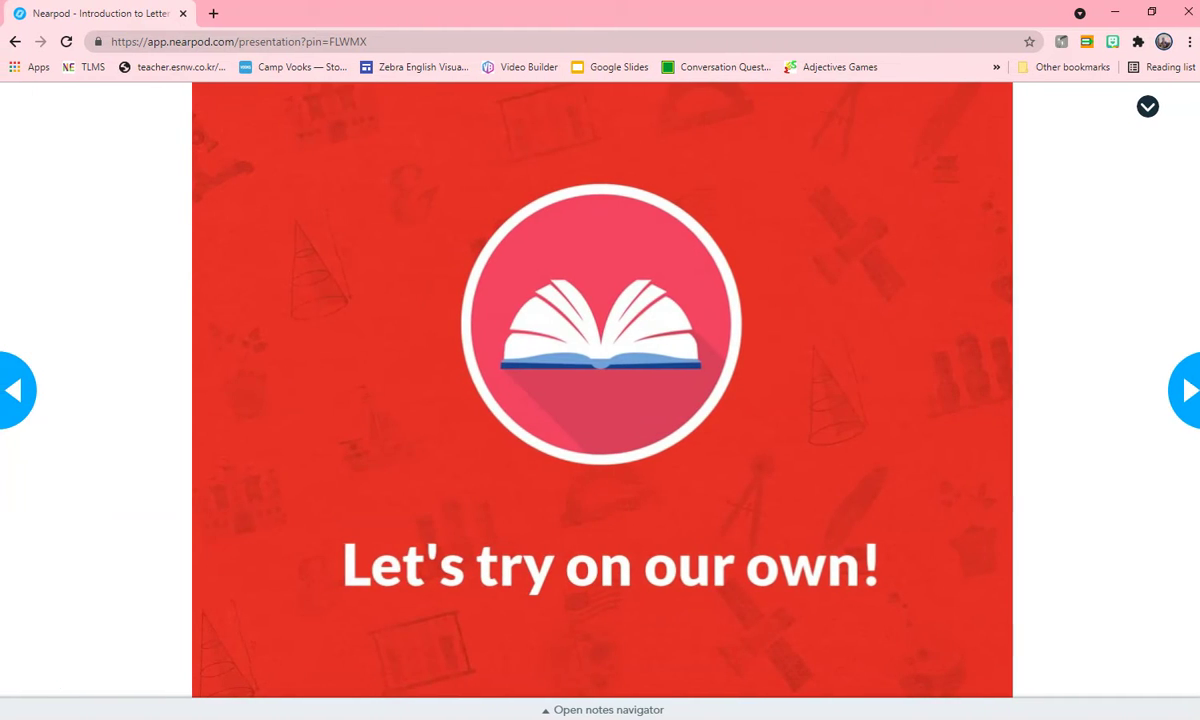